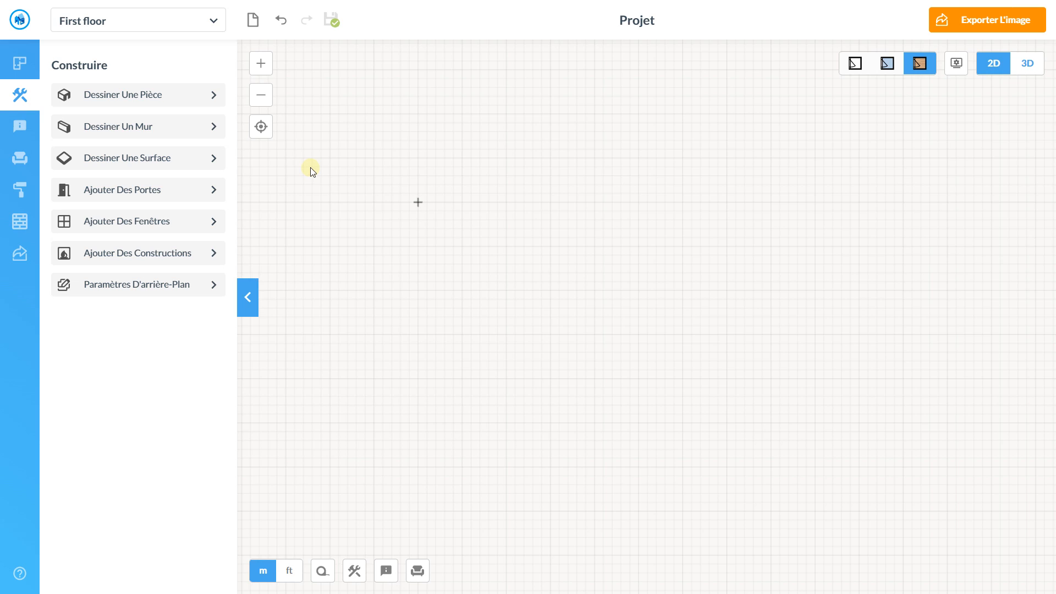
click(124, 157)
click(181, 126)
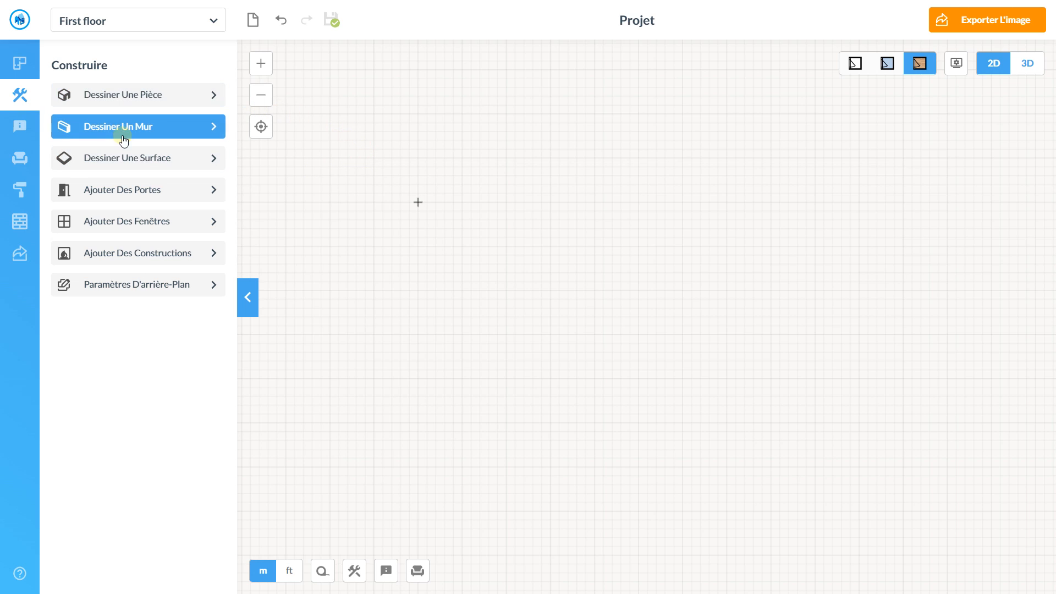
click(127, 97)
click(107, 94)
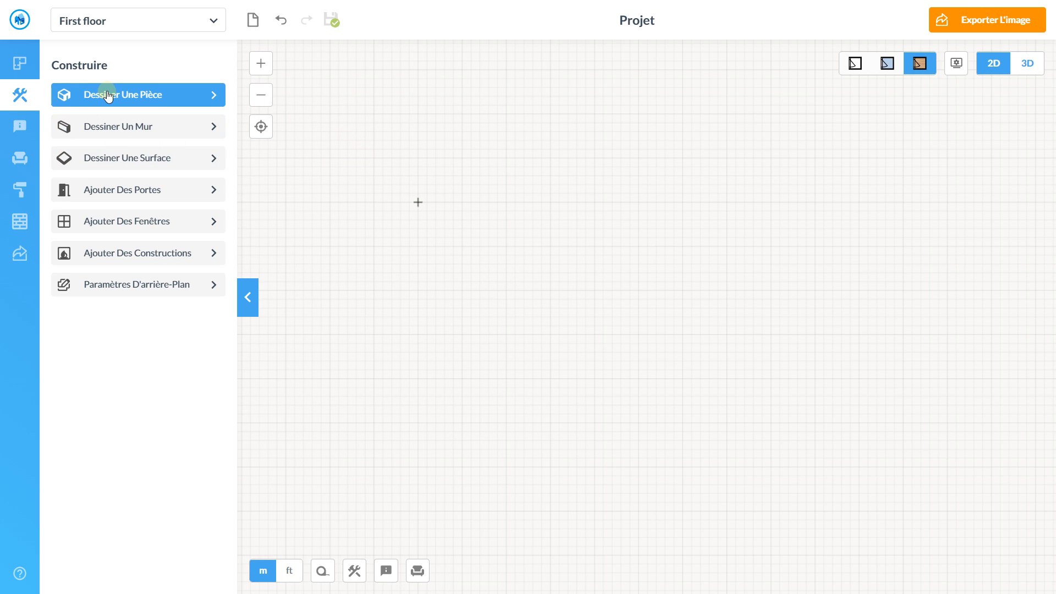
click(23, 67)
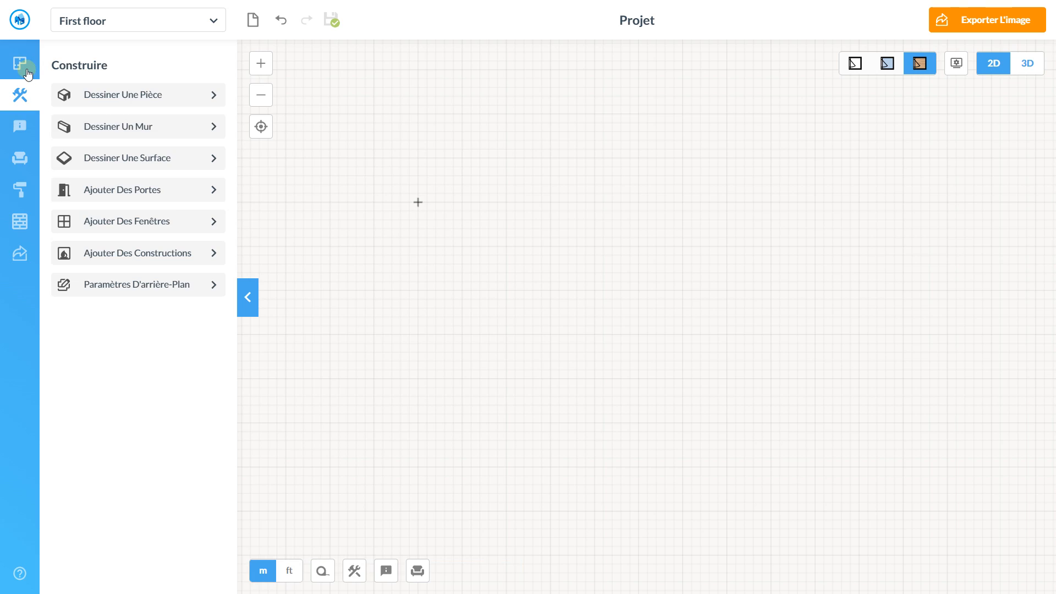
Step: Draw a rectangular room 6 m long and 5 m wide, starting from the origin mark
click(116, 100)
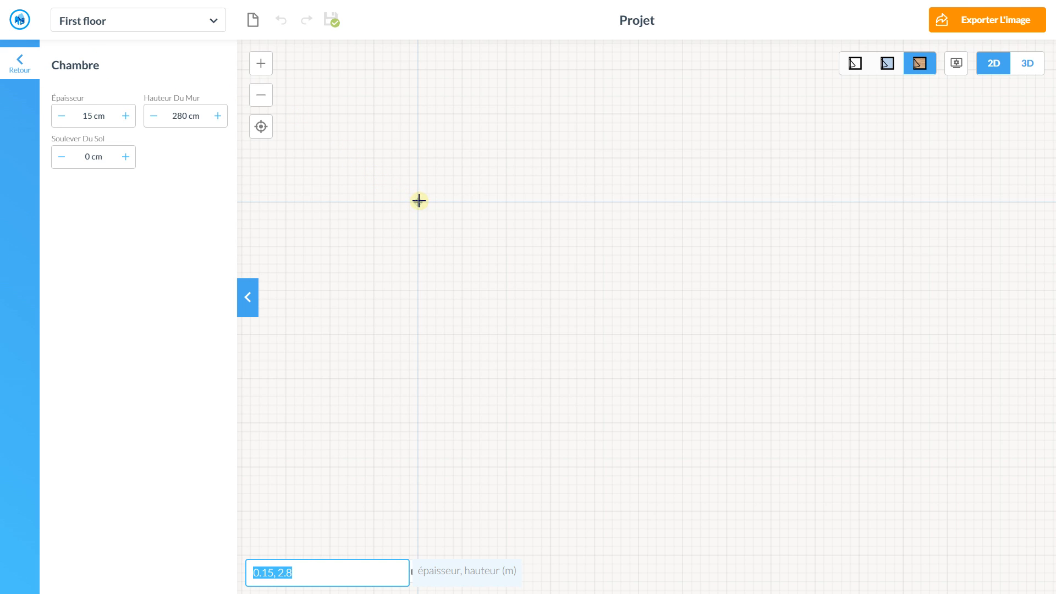
drag(419, 201, 726, 403)
key(Caps_Lock)
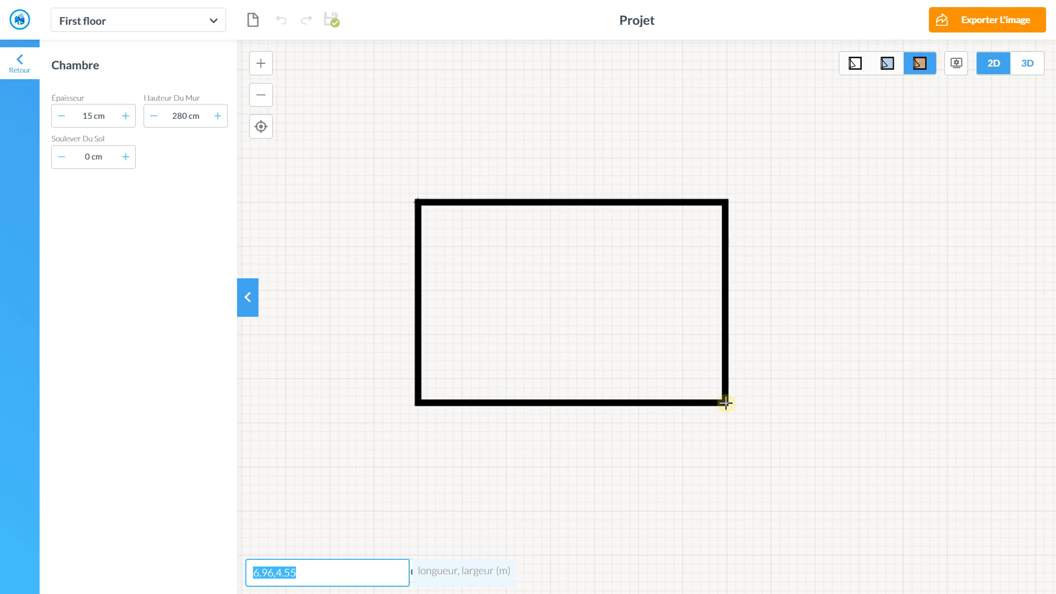
text(6)
key(Caps_Lock)
text(,)
key(Caps_Lock)
text(5)
key(Caps_Lock)
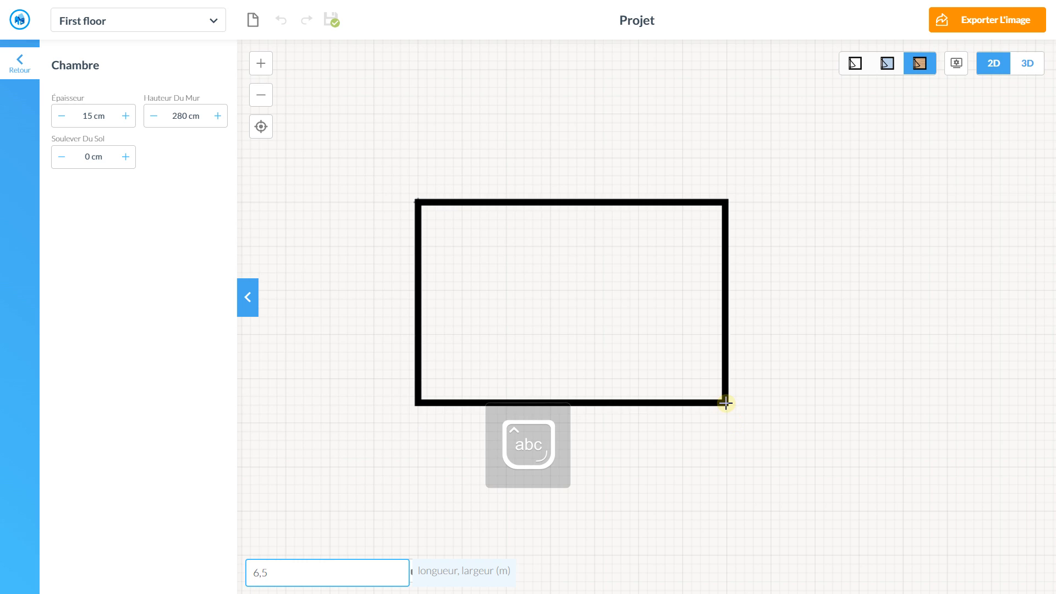
key(Return)
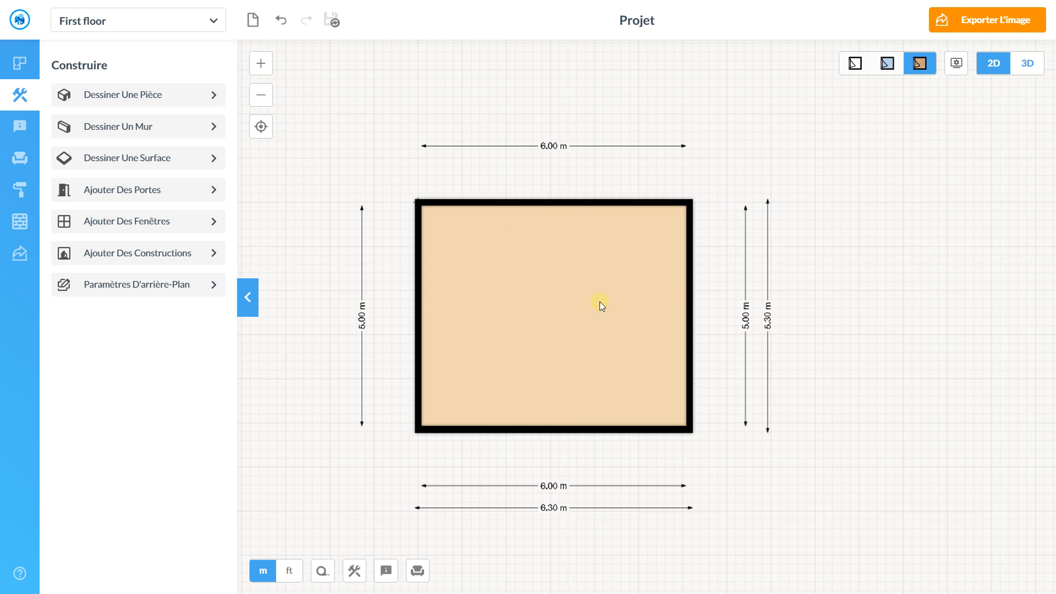
scroll(599, 306, up, 2)
scroll(599, 306, down, 1)
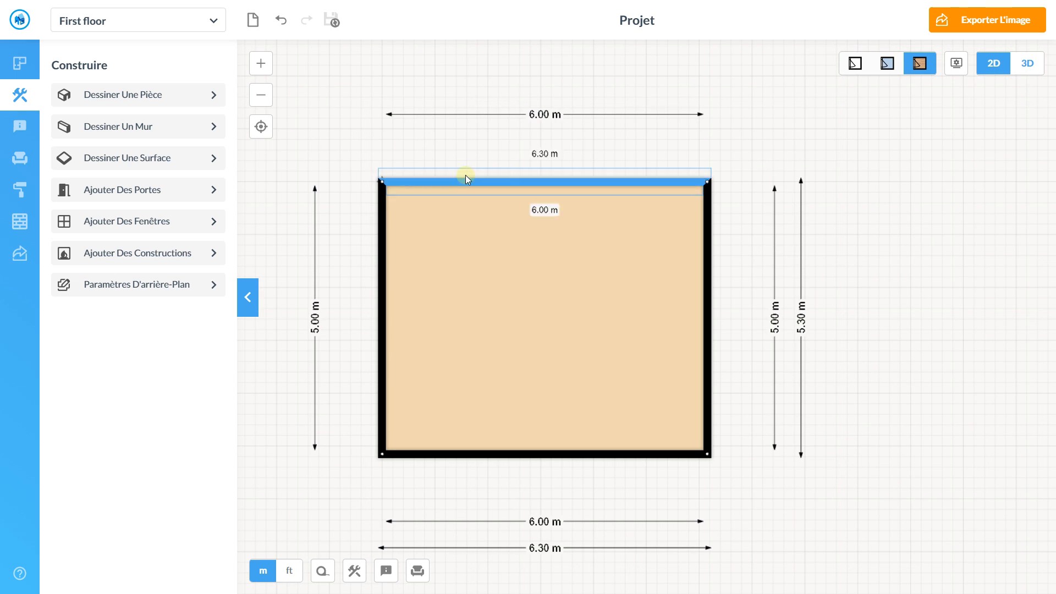
scroll(567, 256, down, 1)
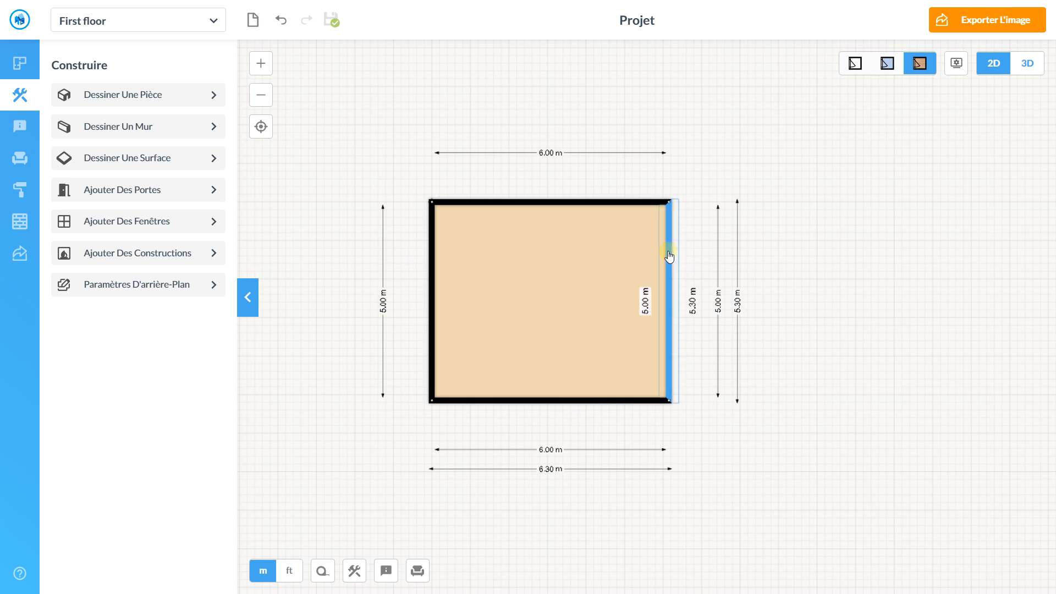
scroll(617, 325, up, 1)
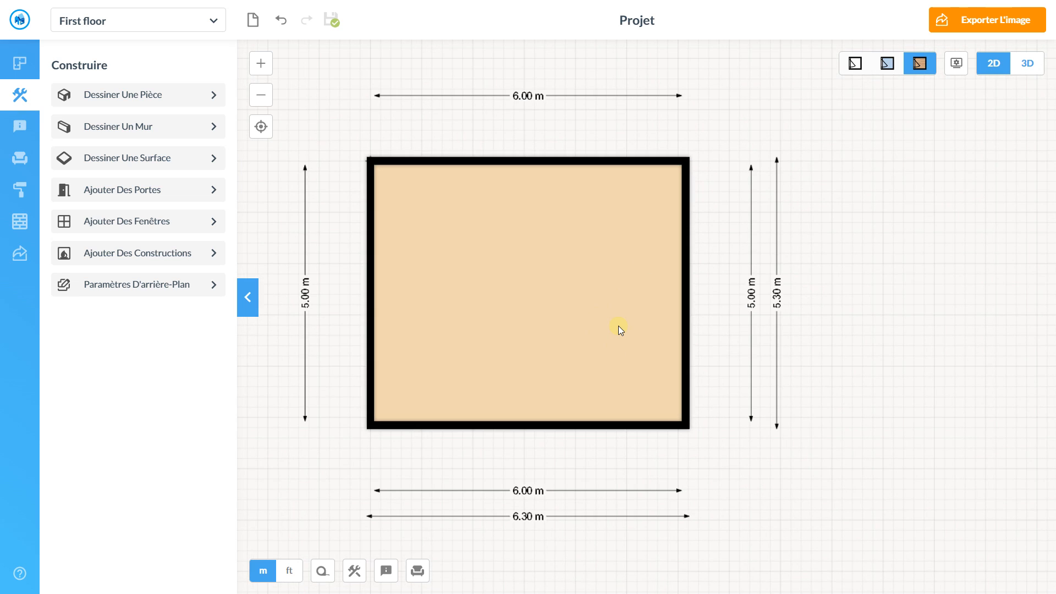
Step: List the beds (Des lits) from the bedroom furniture catalogue and filter them by black and grey
click(19, 159)
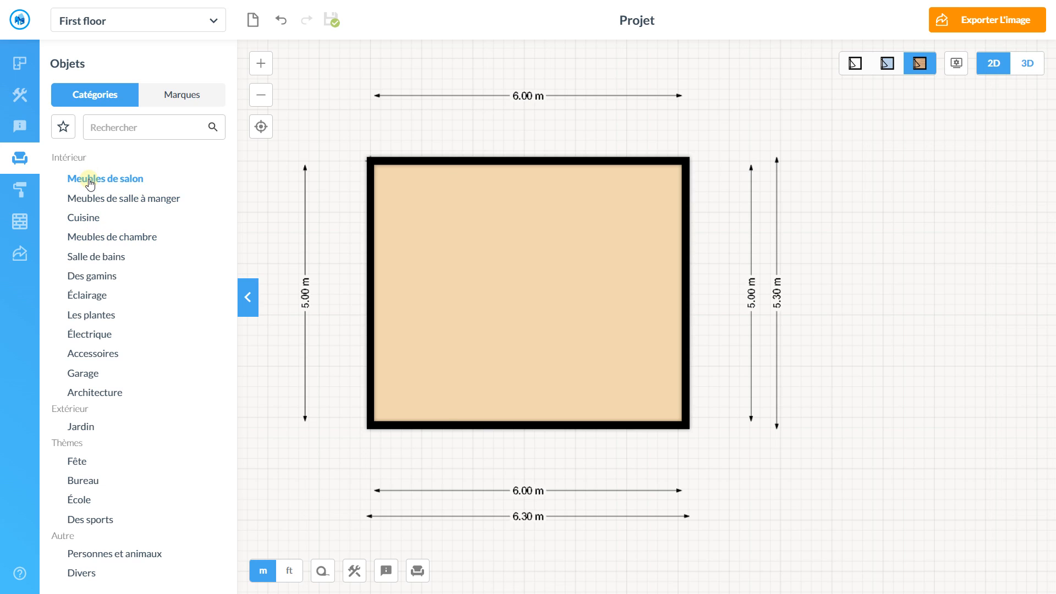
click(90, 180)
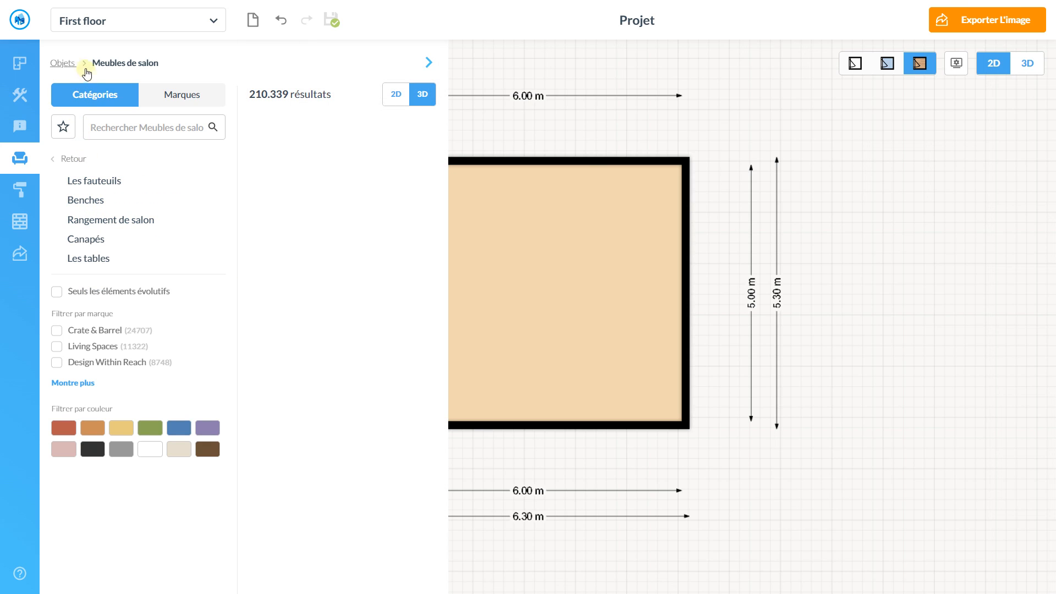
click(65, 64)
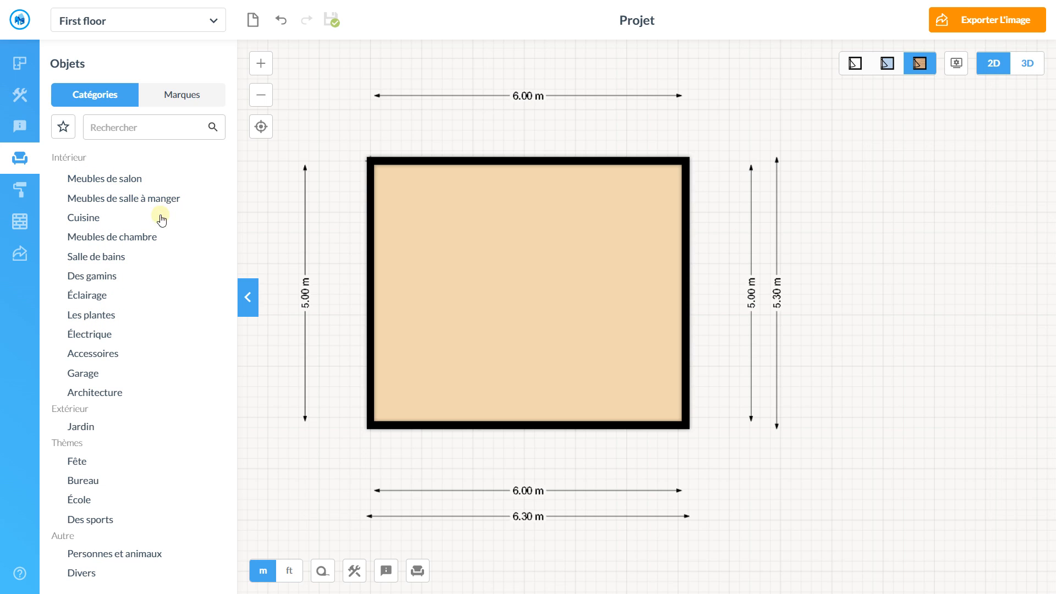
click(102, 241)
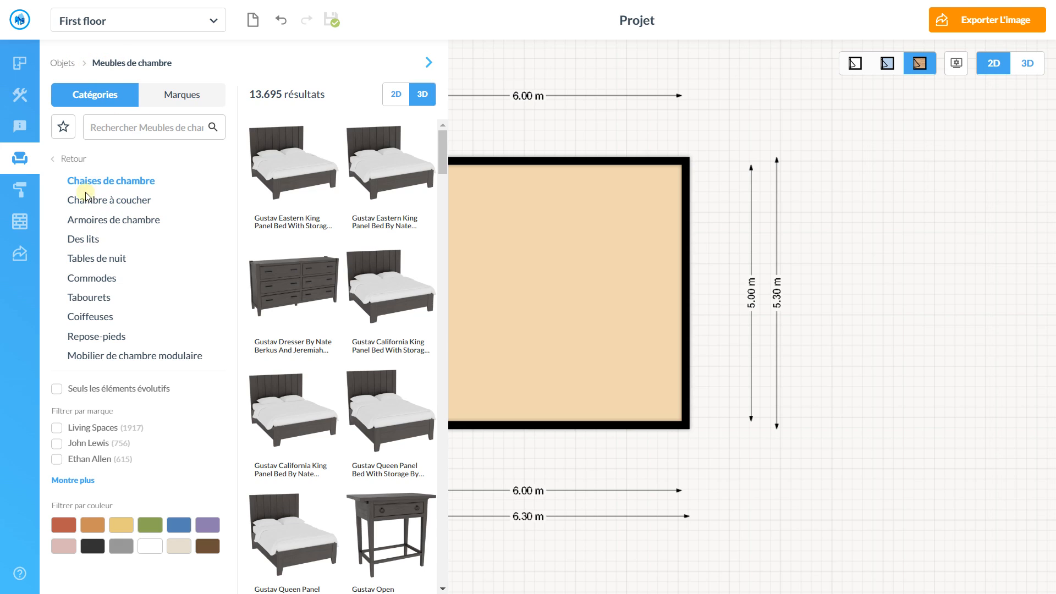
click(88, 238)
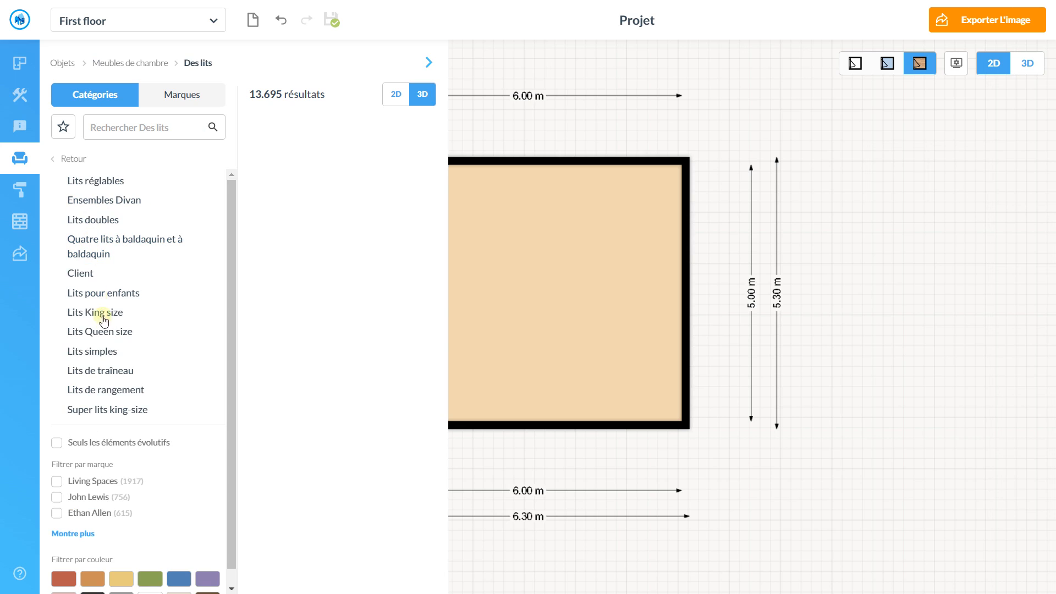
scroll(392, 184, down, 5)
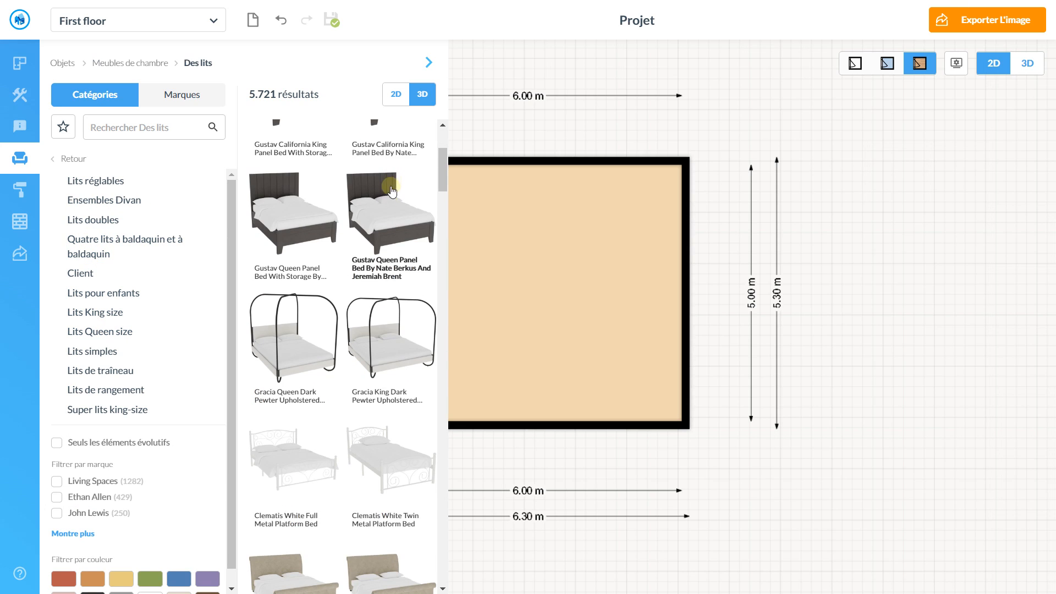
scroll(231, 402, down, 1)
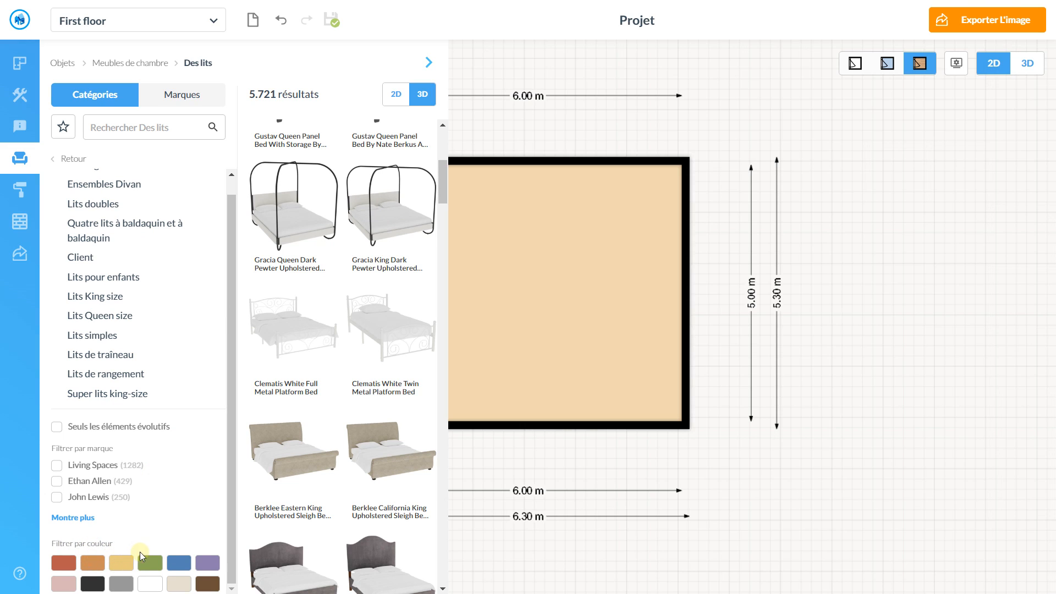
click(93, 578)
click(118, 582)
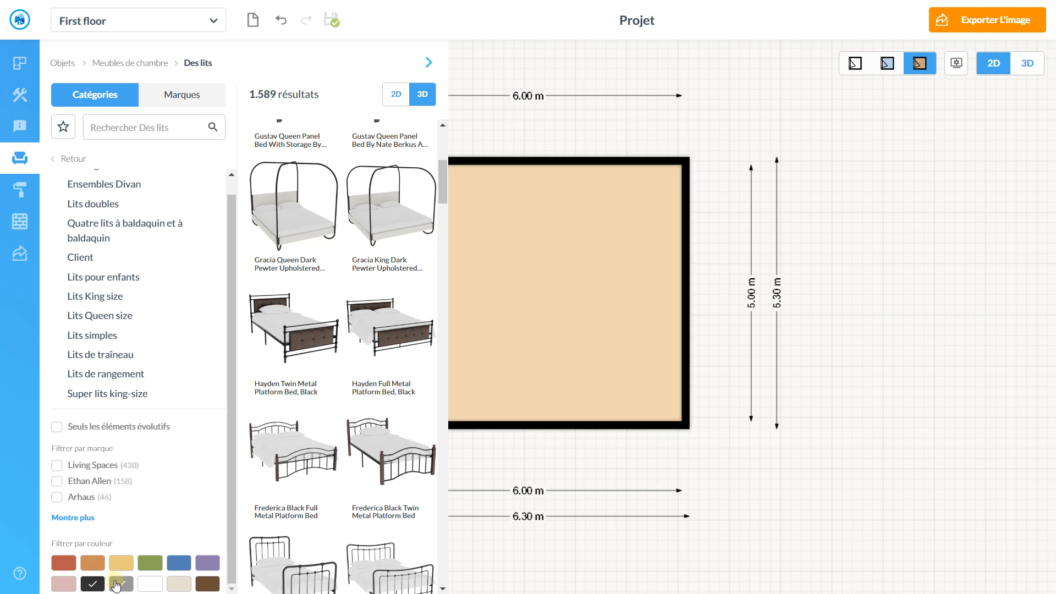
Step: Place the Gustav California King Panel Bed against the room's upper wall, slightly right of its centre
scroll(340, 330, up, 5)
scroll(350, 281, down, 7)
scroll(350, 279, down, 3)
scroll(351, 279, up, 6)
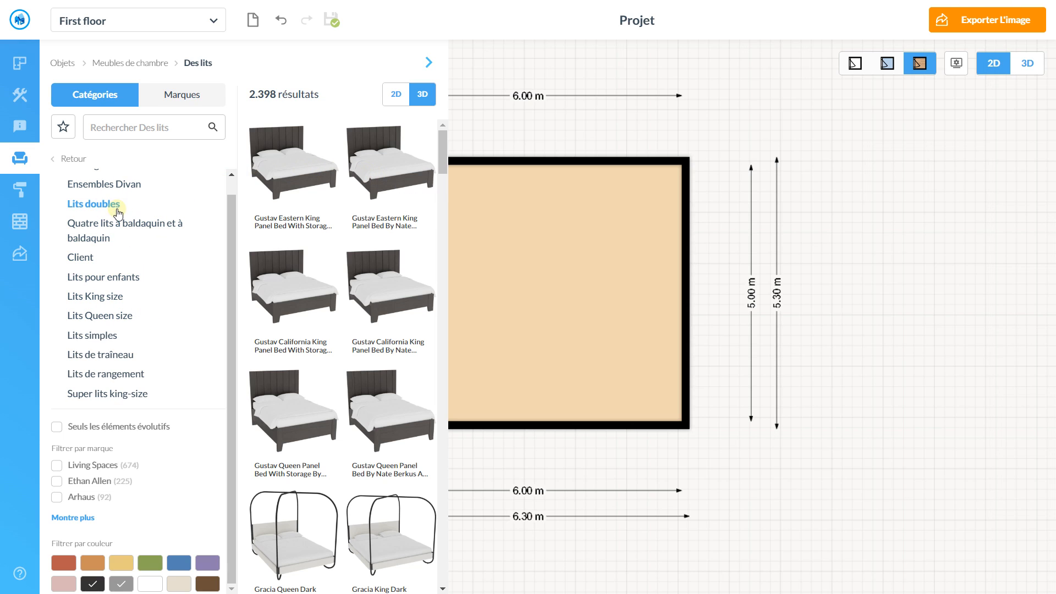
scroll(142, 259, up, 1)
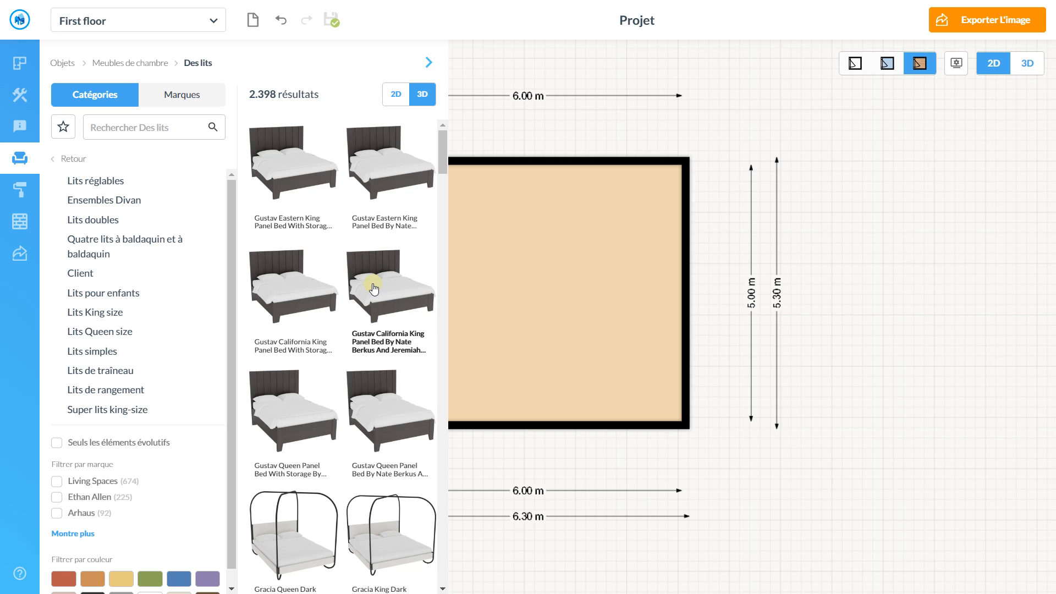
drag(389, 260, 587, 266)
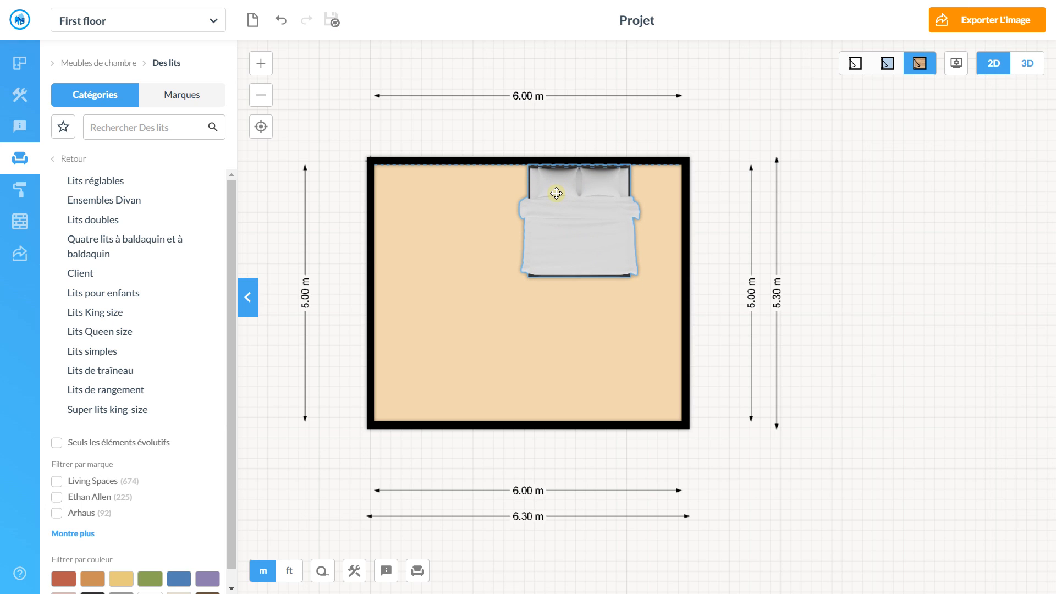
Step: List the bedside tables (Tables de nuit) from the bedroom furniture and keep only black in the colour filter
mouse_move(188, 175)
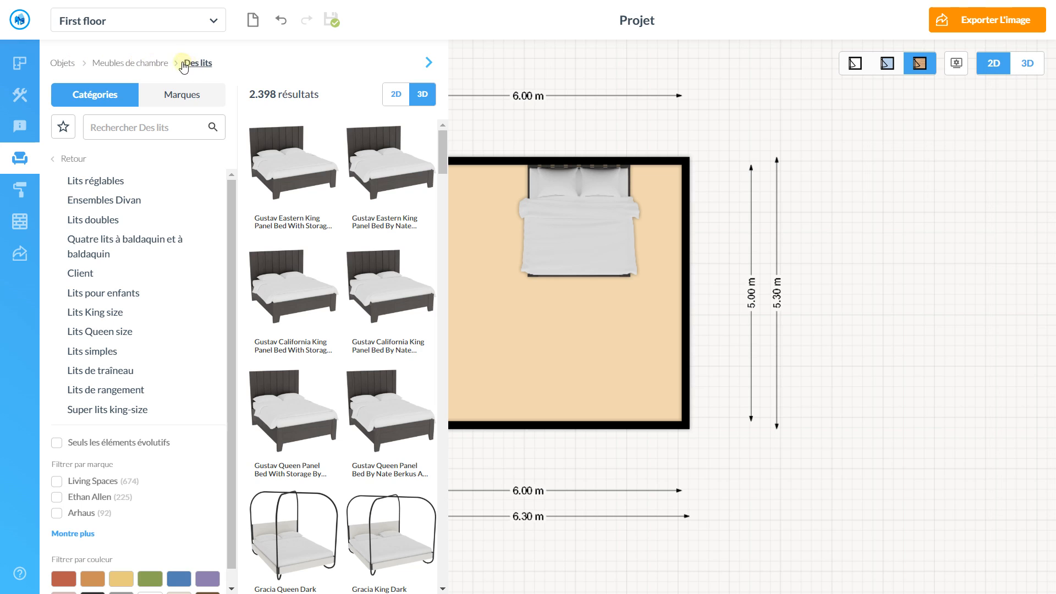
click(147, 64)
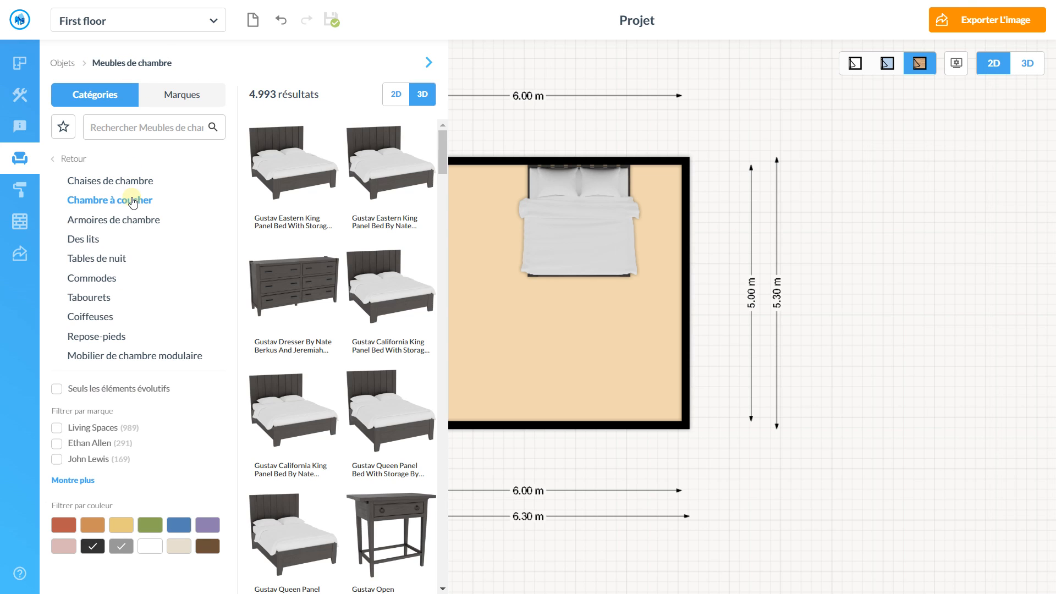
click(60, 64)
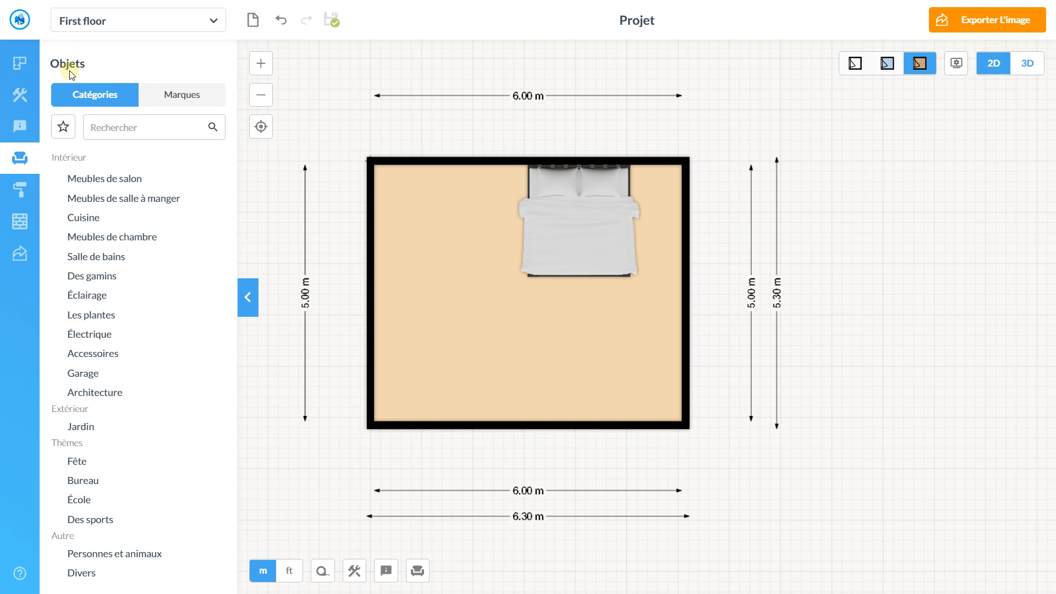
click(93, 241)
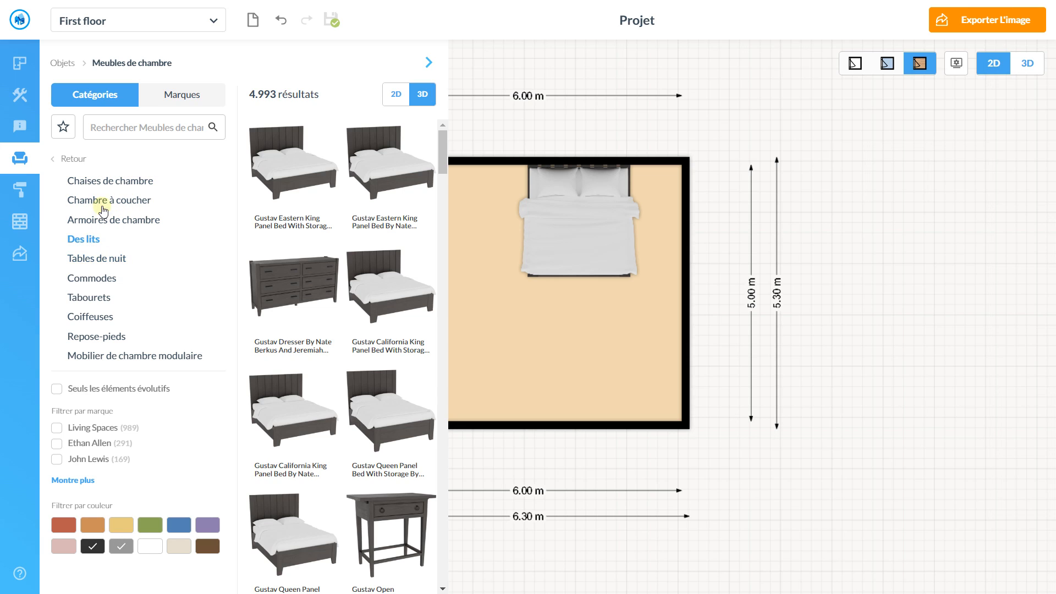
click(90, 261)
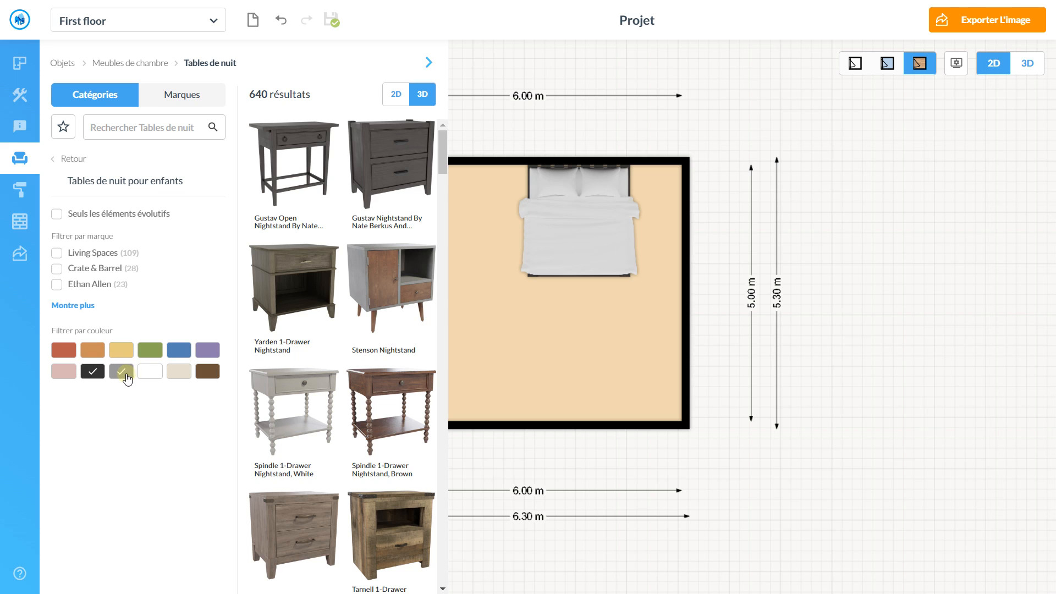
click(93, 370)
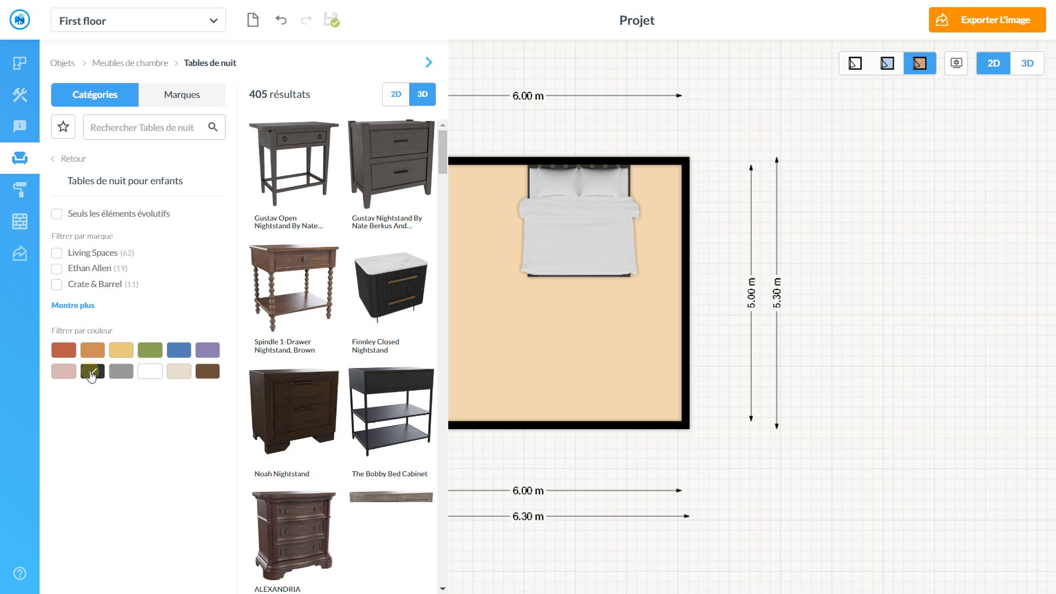
click(93, 374)
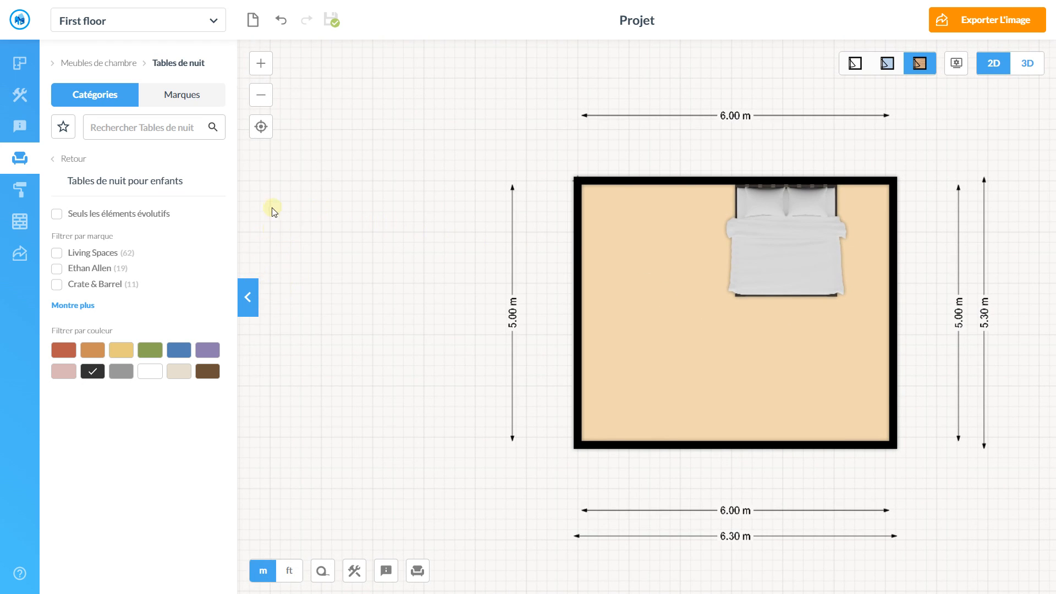
Step: Place the Dark Brown Wood Cabinet against the upper wall, left of the bed
click(248, 297)
scroll(374, 289, down, 1)
scroll(373, 291, down, 2)
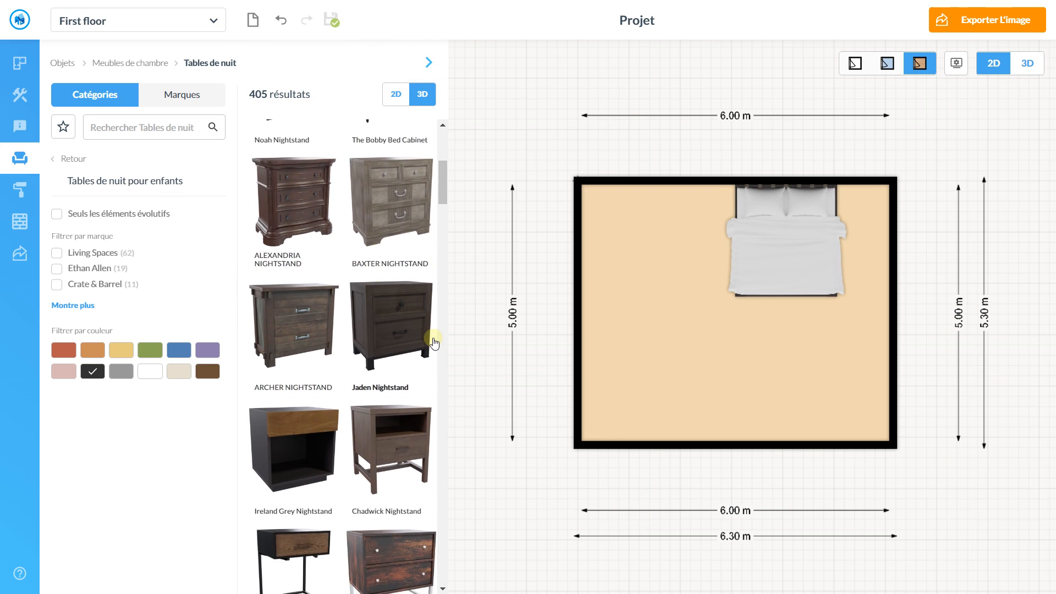
scroll(433, 338, down, 6)
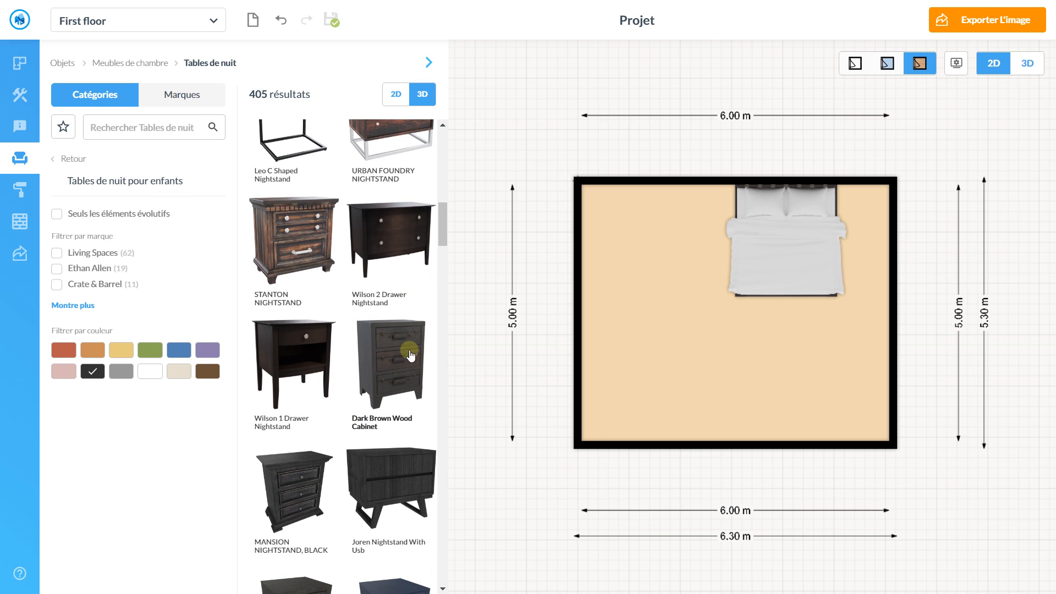
drag(370, 383, 664, 200)
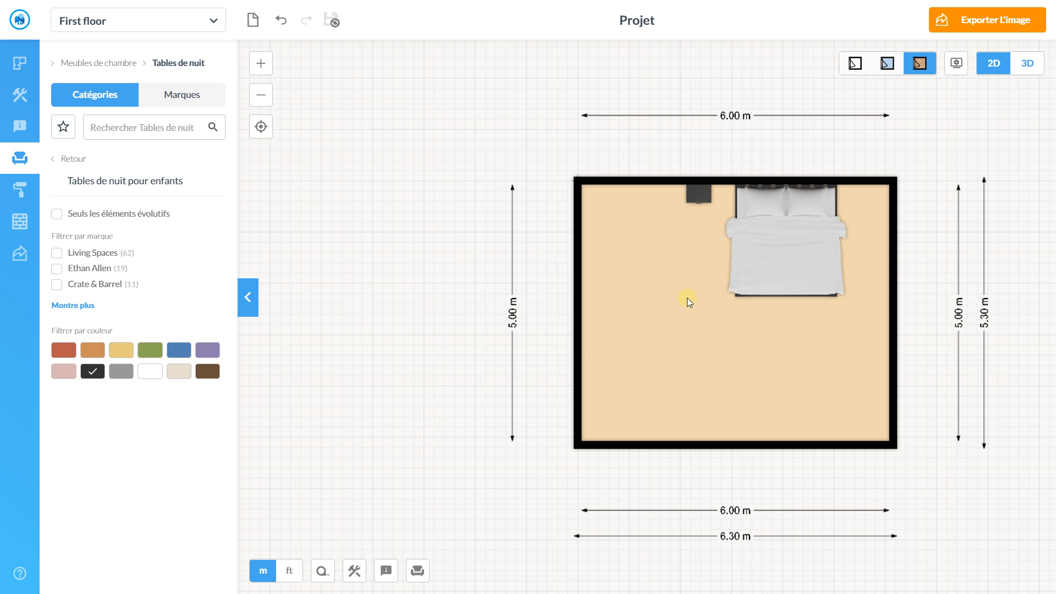
Step: List the bedroom wardrobes (Armoires de chambre) and show the catalogue's brand list
mouse_move(90, 233)
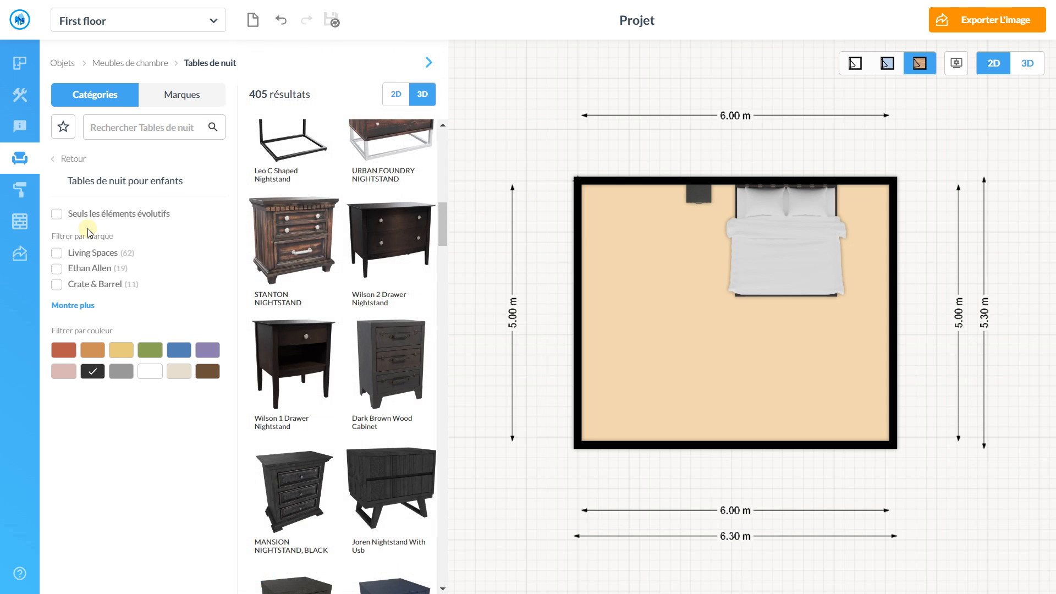
click(133, 64)
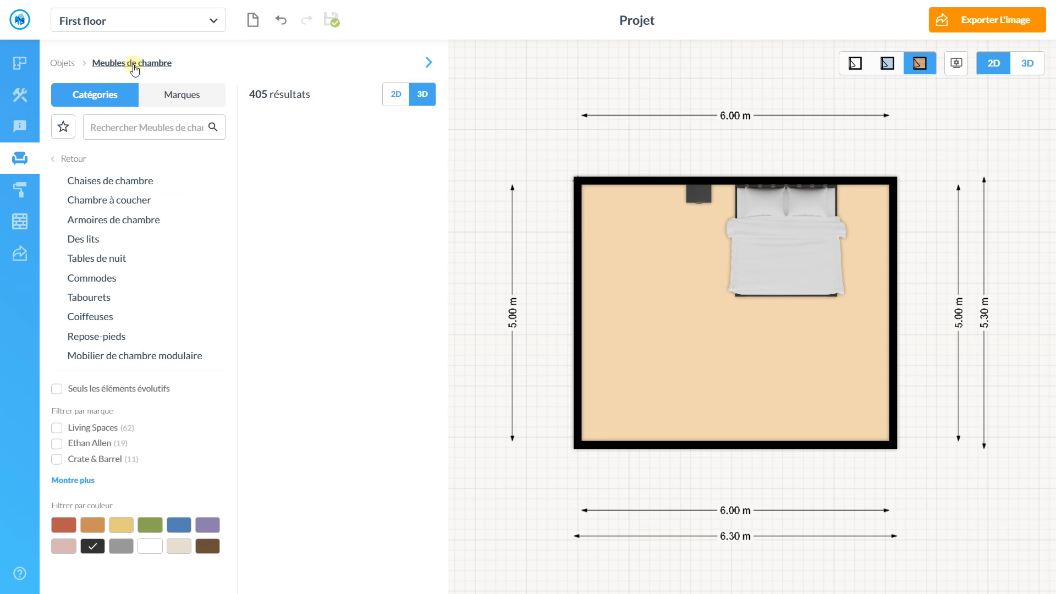
click(89, 221)
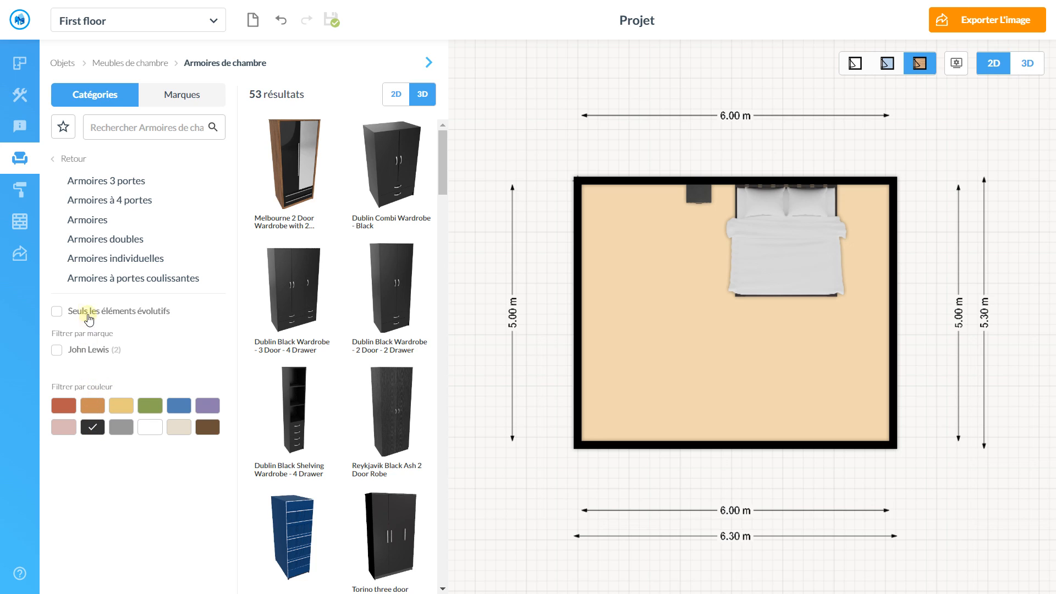
click(169, 107)
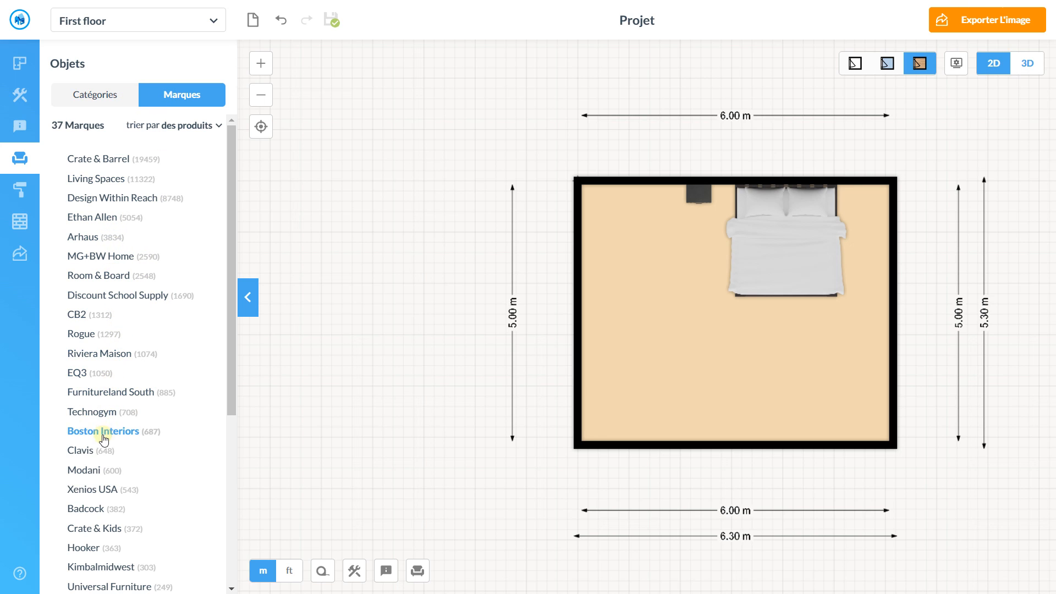
Step: Look through the brand list and view the full Living Spaces product range, returning to all brands
scroll(103, 439, down, 3)
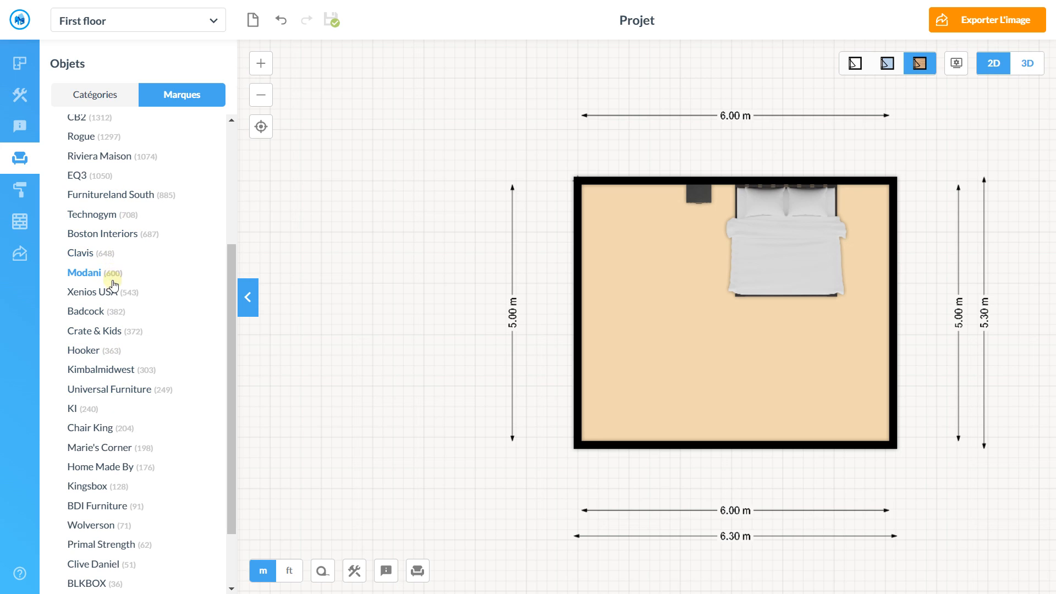
scroll(106, 239, up, 5)
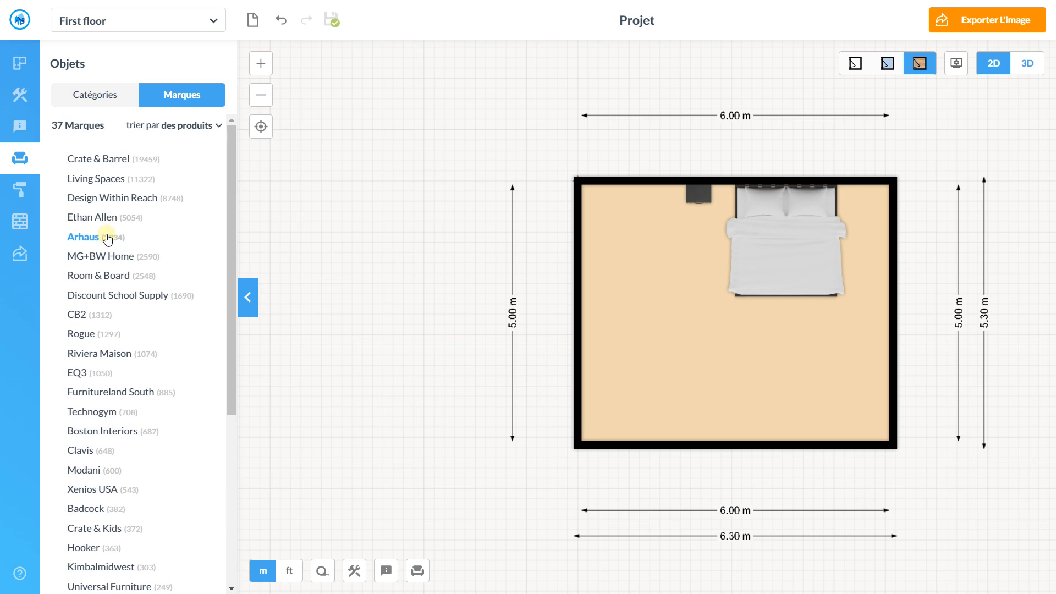
click(82, 179)
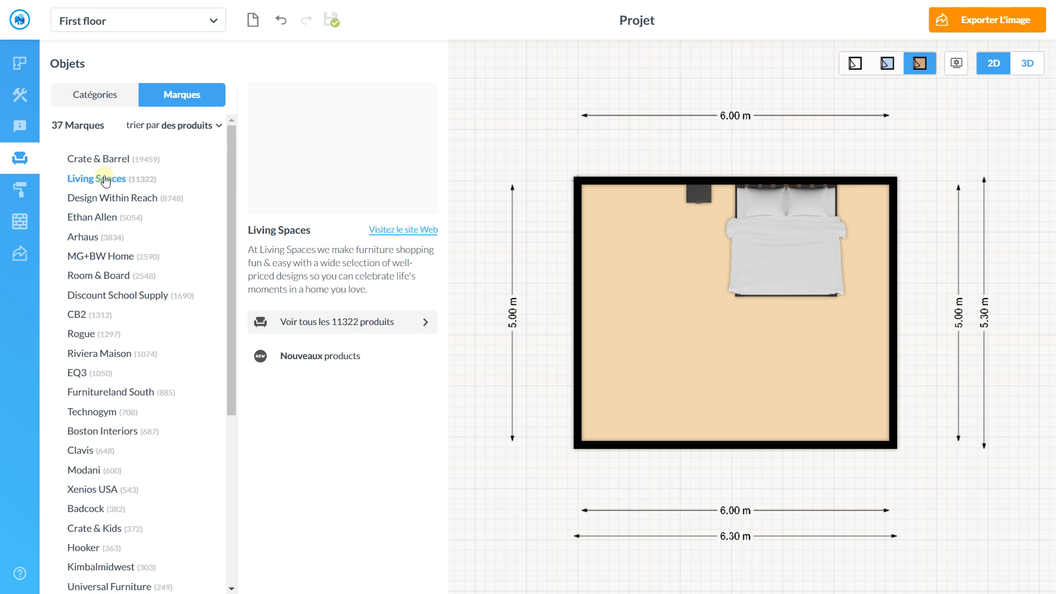
click(324, 322)
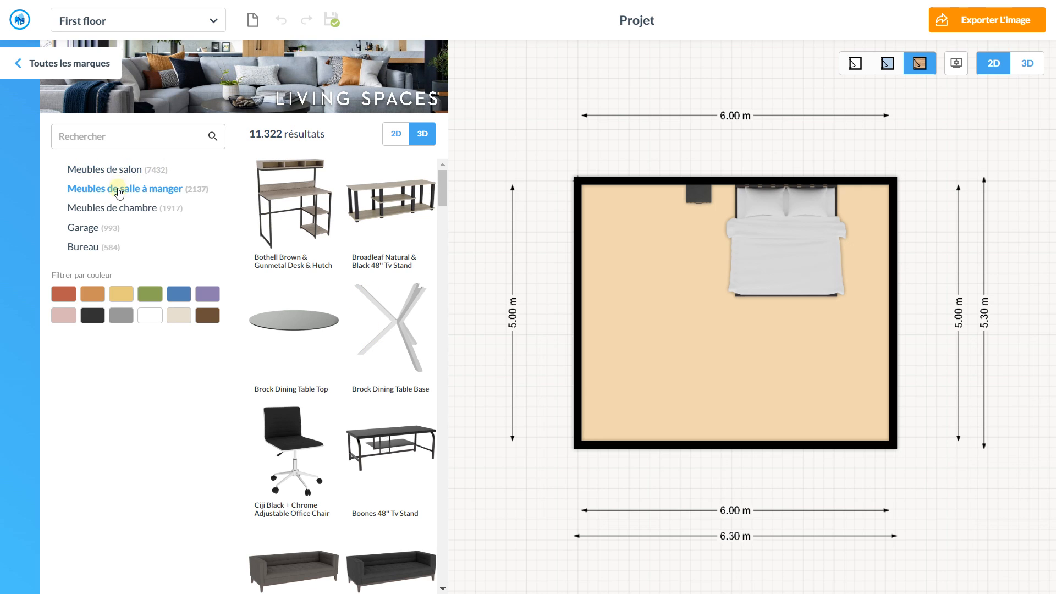
click(13, 69)
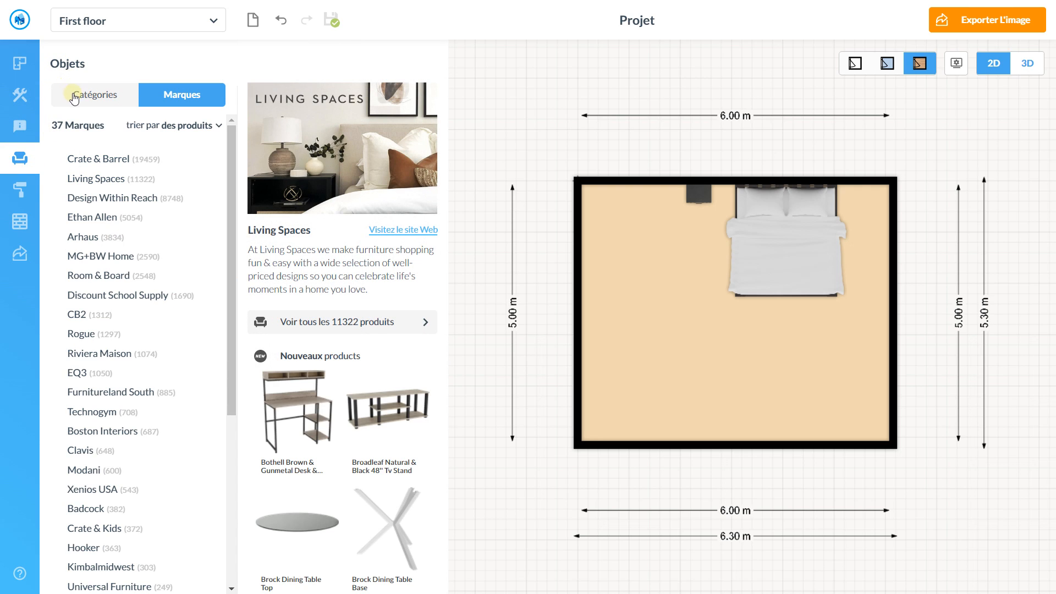
Step: List the bedroom wardrobes (Armoires de chambre) by category and keep only black in the colour filter
click(91, 107)
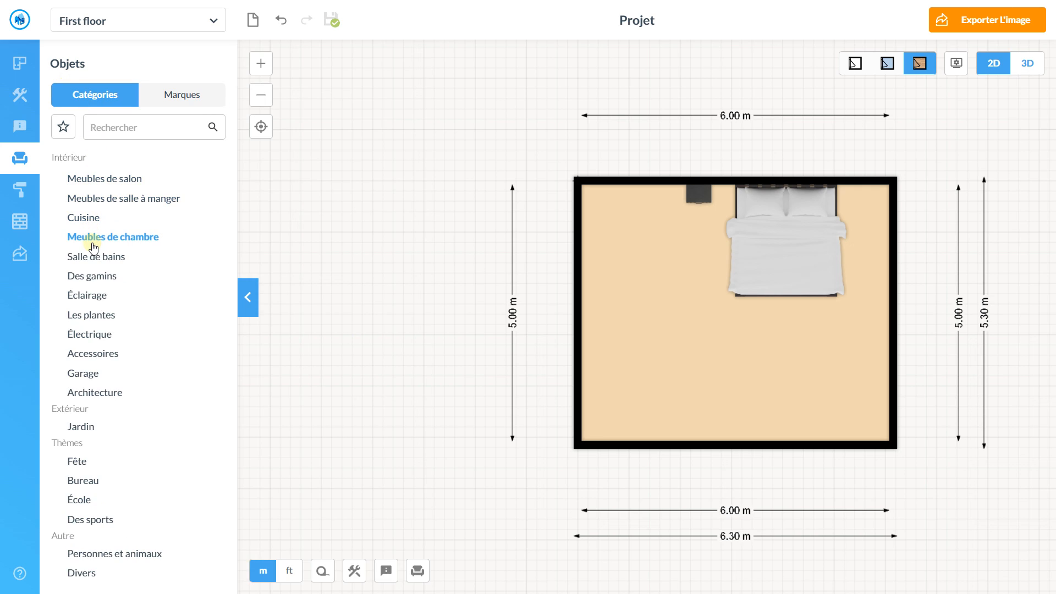
click(88, 237)
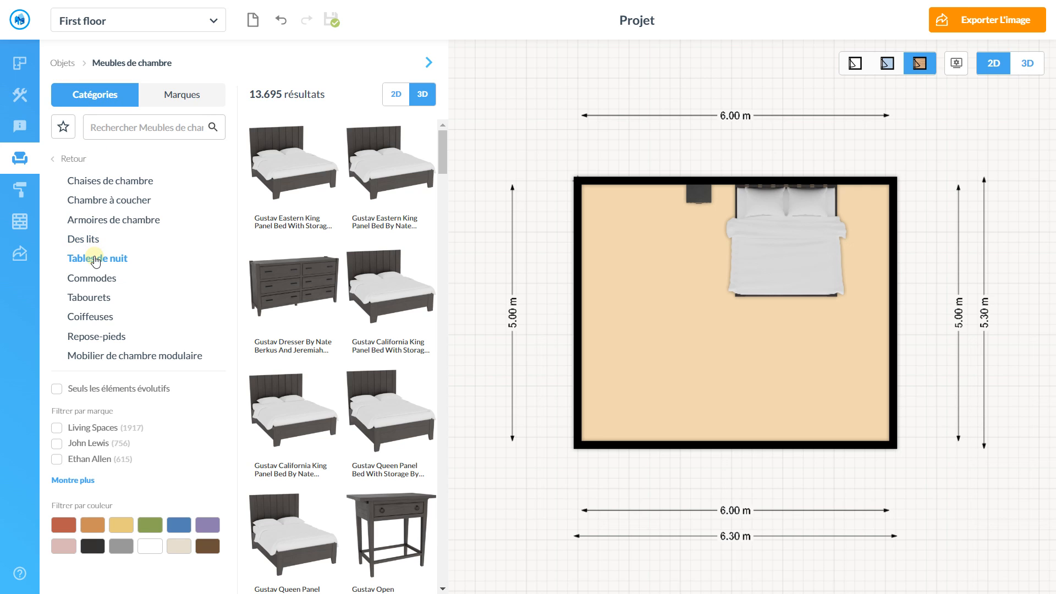
click(102, 221)
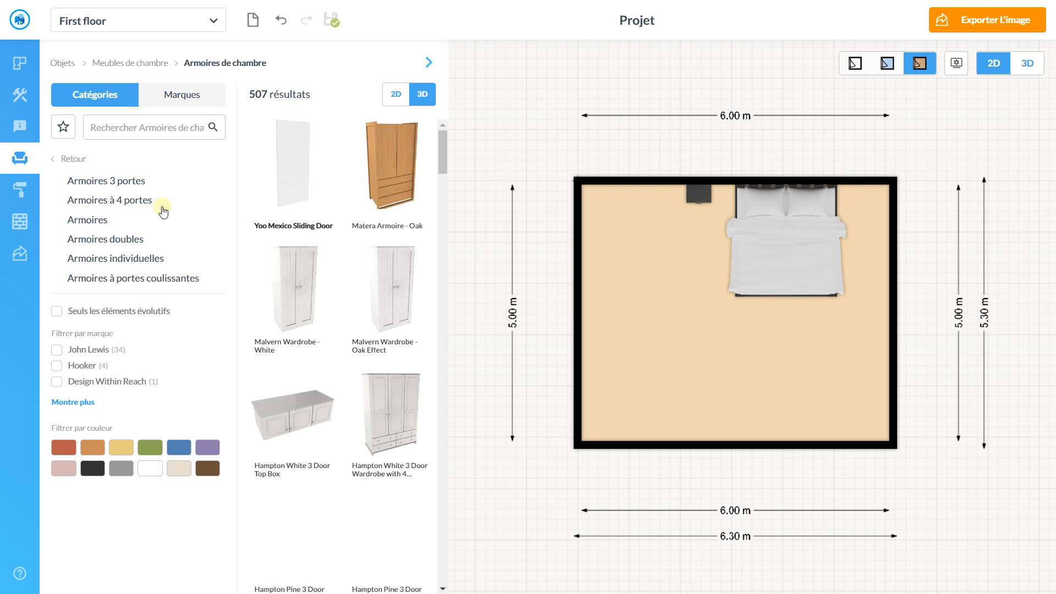
click(93, 468)
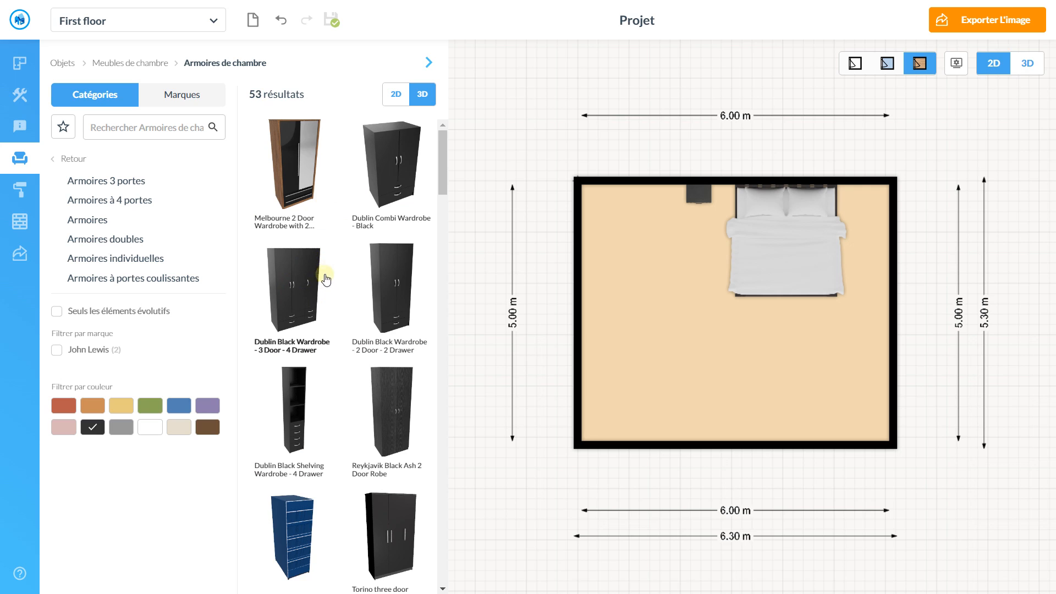
Step: Place the Dublin Black Wardrobe - 3 Door - 4 Drawer against the lower wall, toward the room's right corner
click(291, 311)
drag(291, 312, 640, 323)
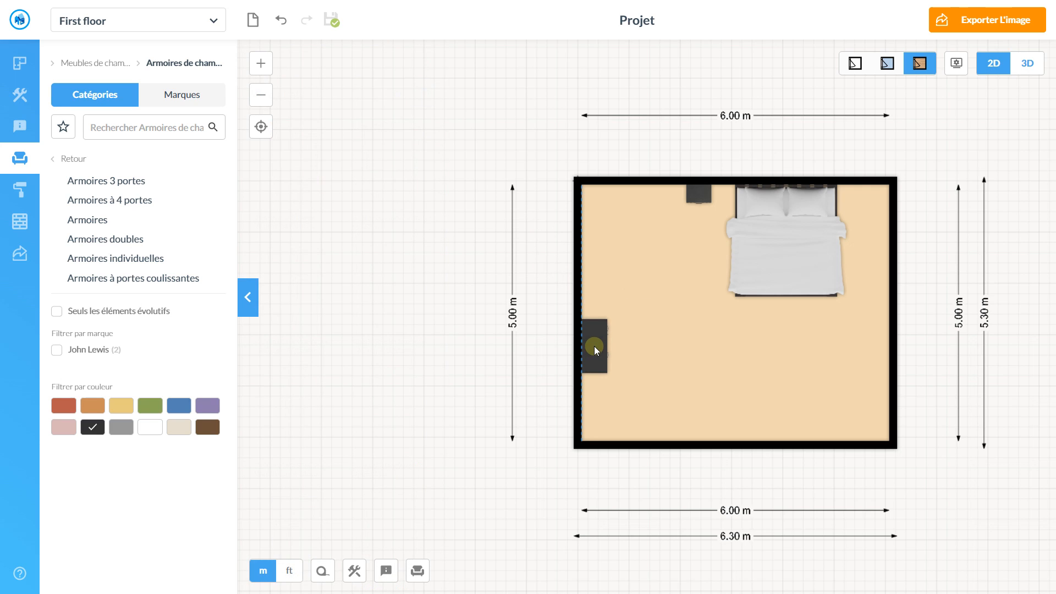
drag(595, 346, 809, 434)
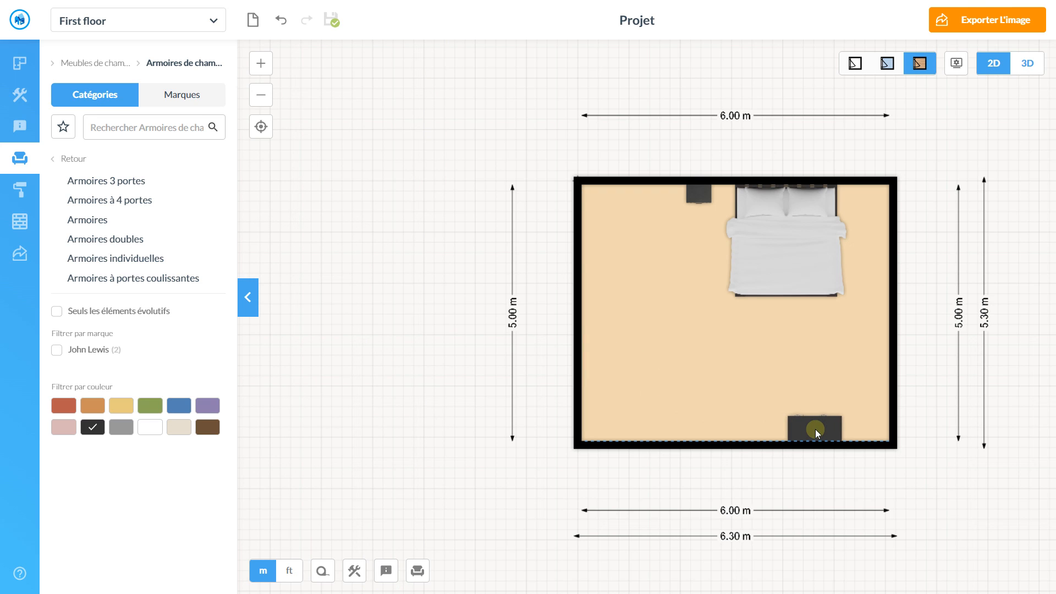
Step: Find the Eva Dresser, Grey among the bedroom Commodes and place it against the lower wall, left of the wardrobe
mouse_move(237, 175)
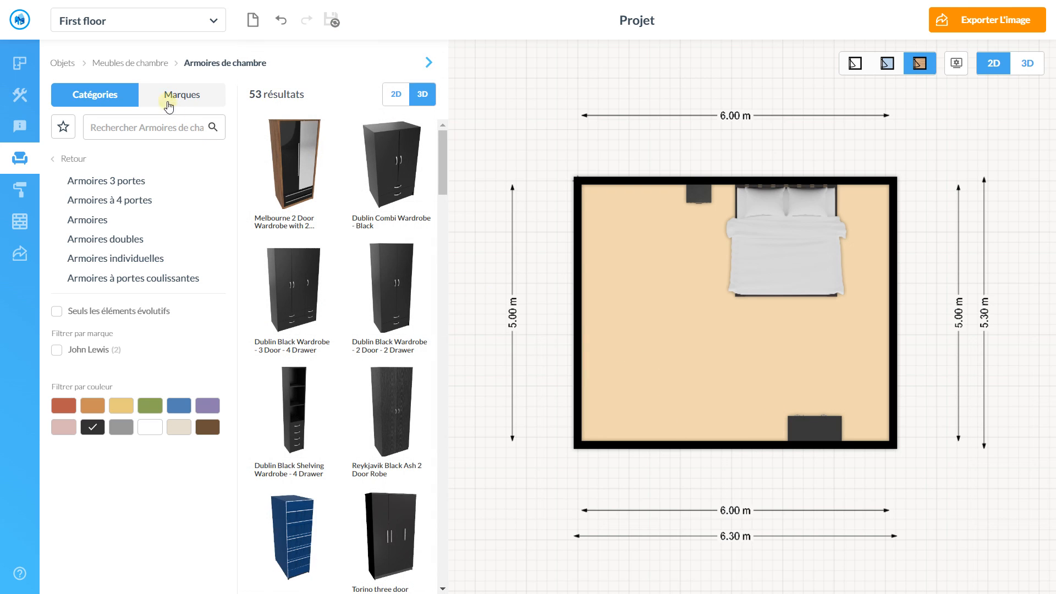
click(146, 64)
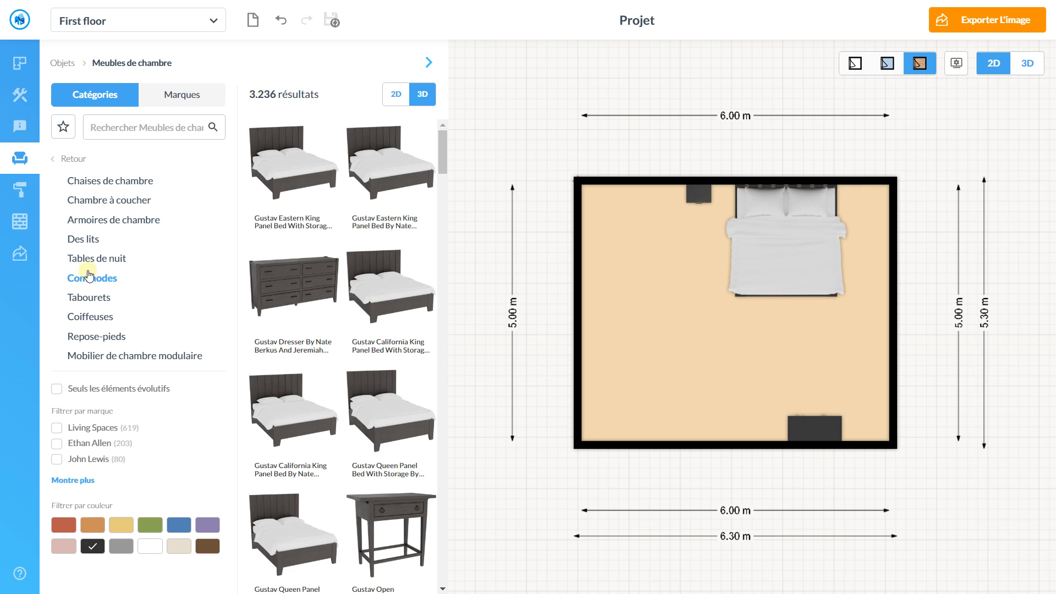
click(89, 278)
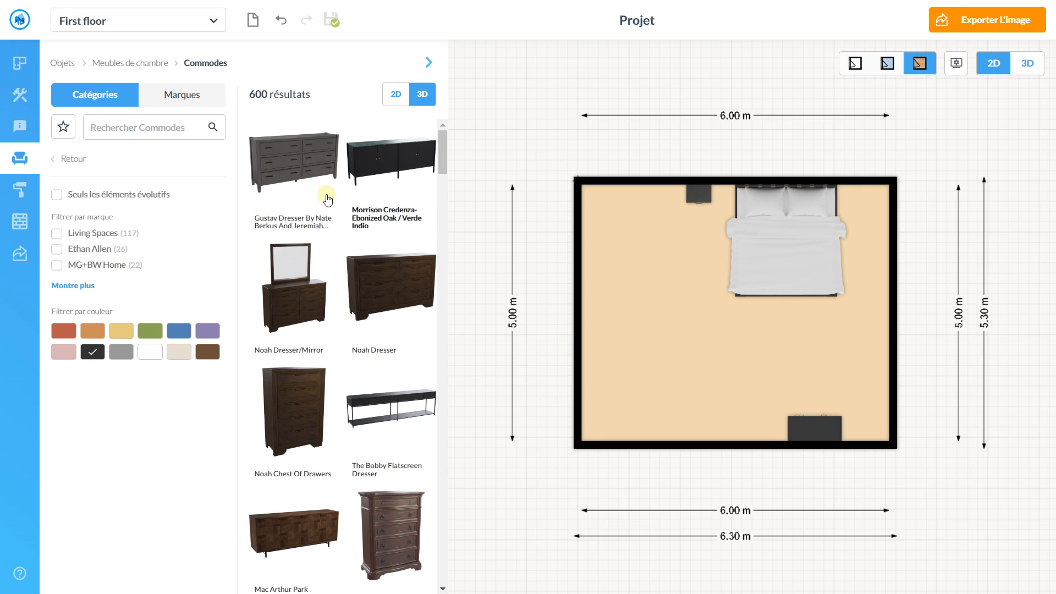
scroll(423, 232, down, 15)
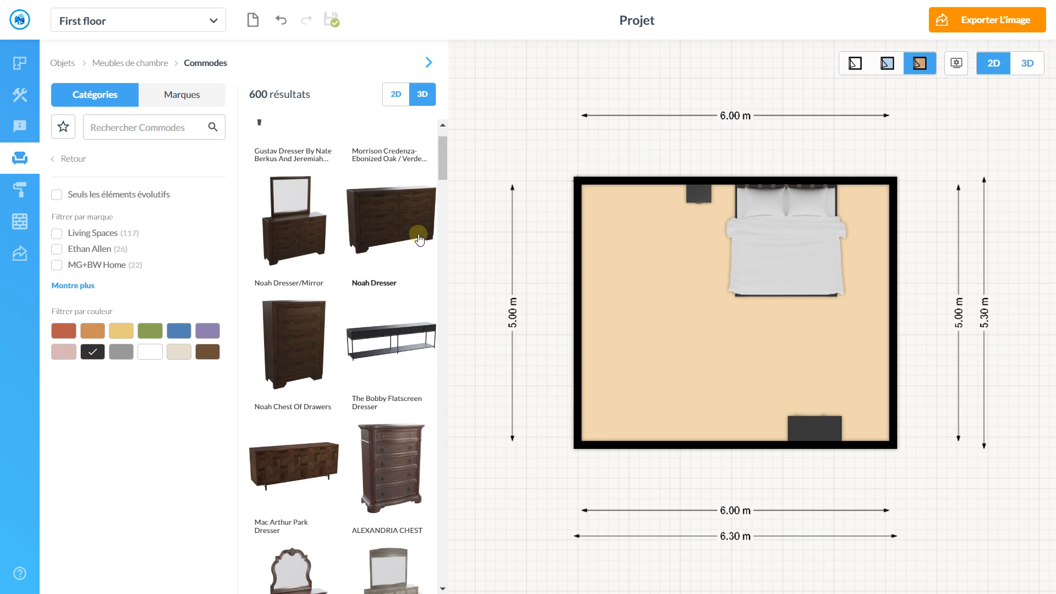
scroll(418, 237, down, 2)
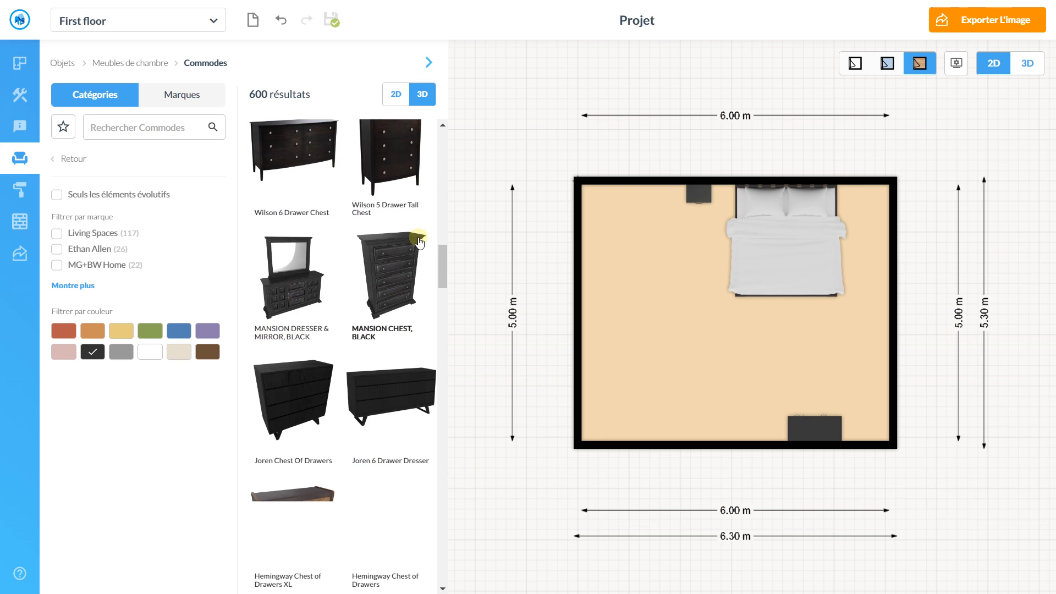
scroll(418, 237, up, 1)
scroll(401, 235, down, 10)
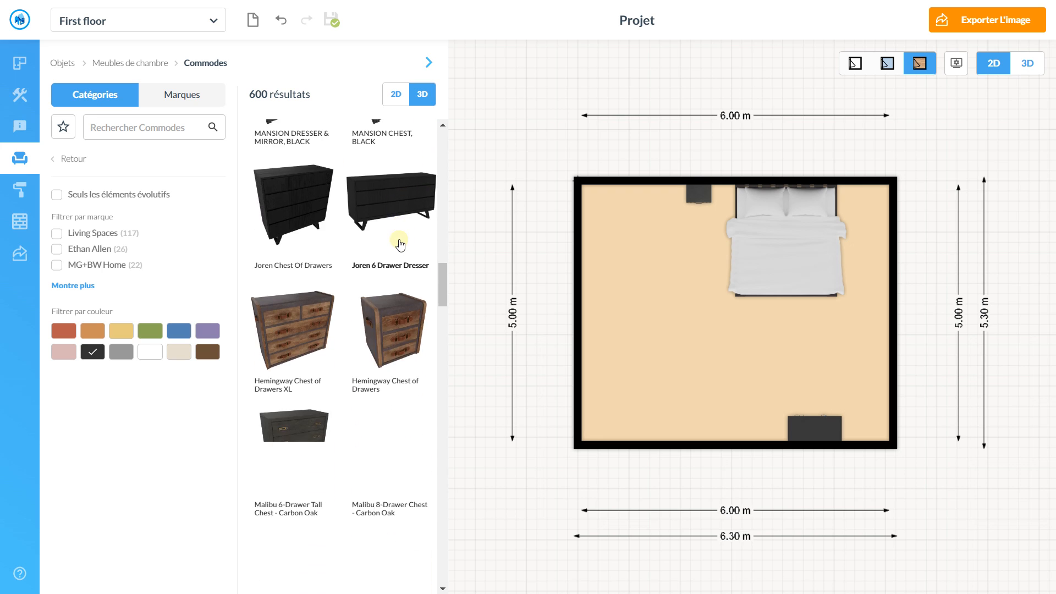
scroll(405, 262, down, 8)
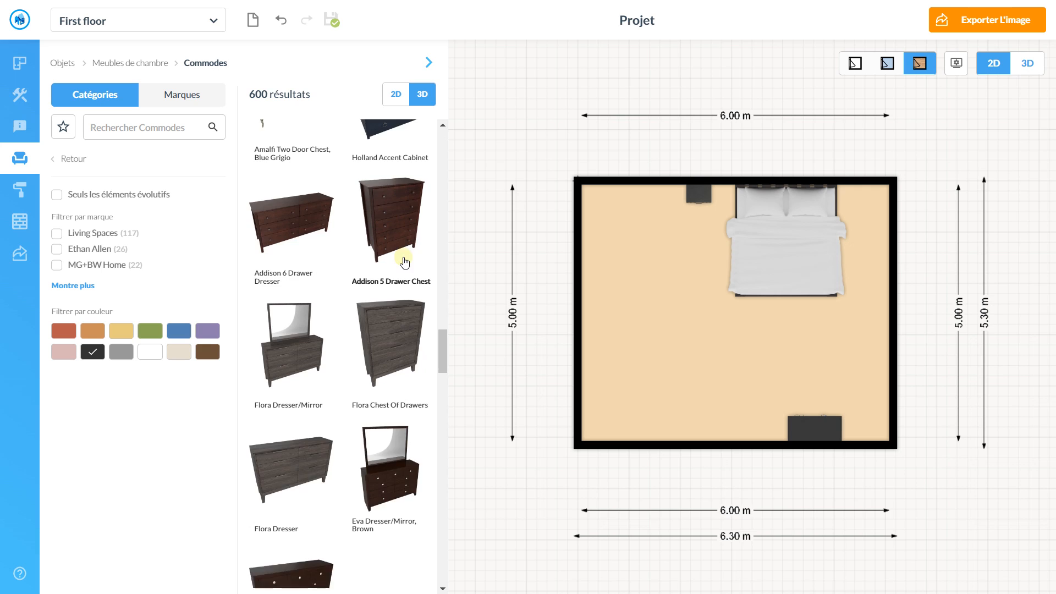
scroll(355, 243, down, 2)
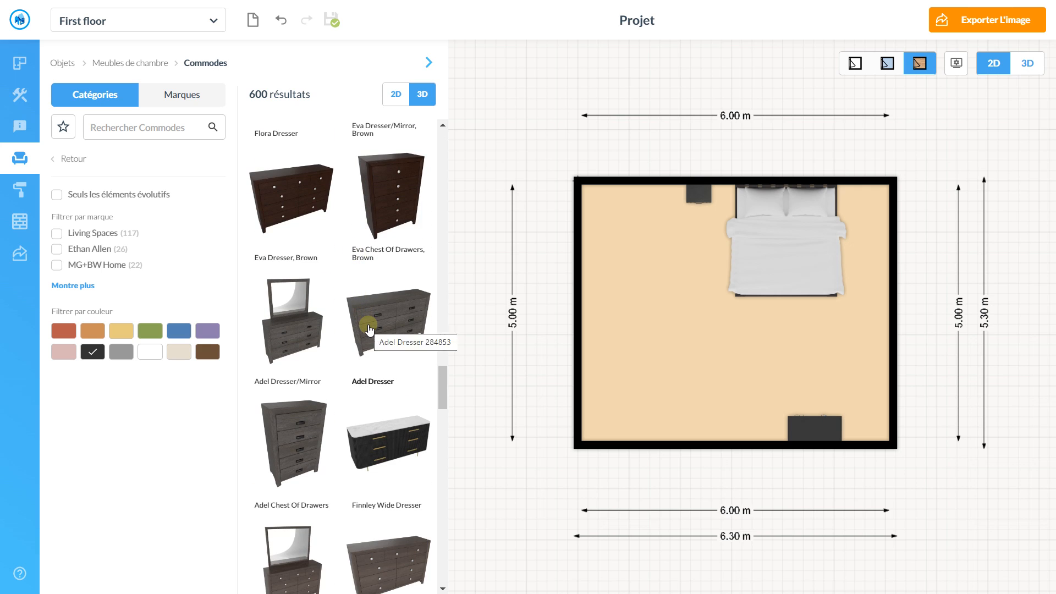
scroll(369, 331, down, 3)
drag(373, 395, 698, 391)
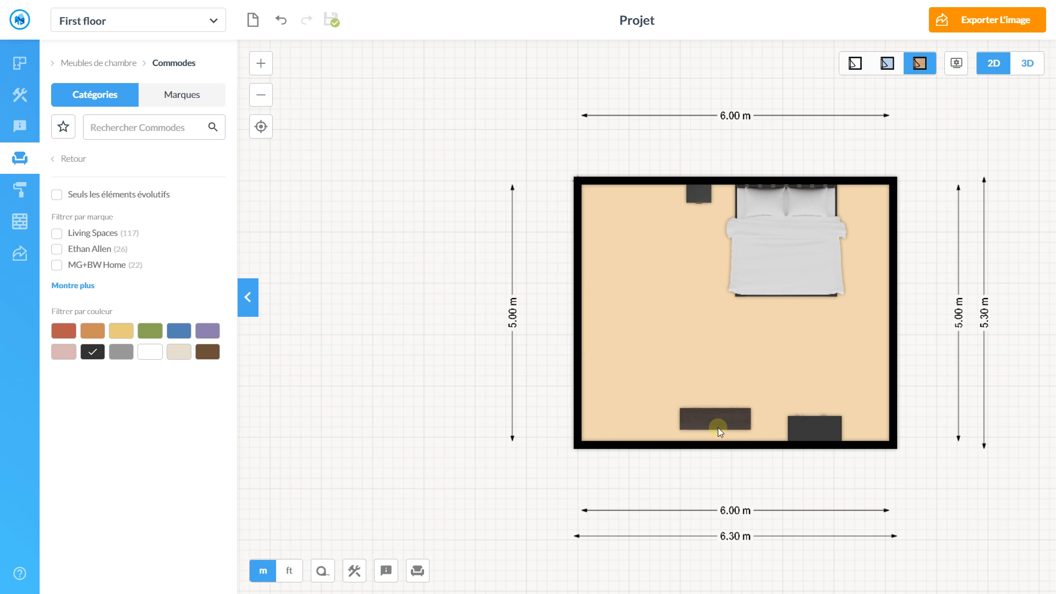
drag(718, 431, 717, 431)
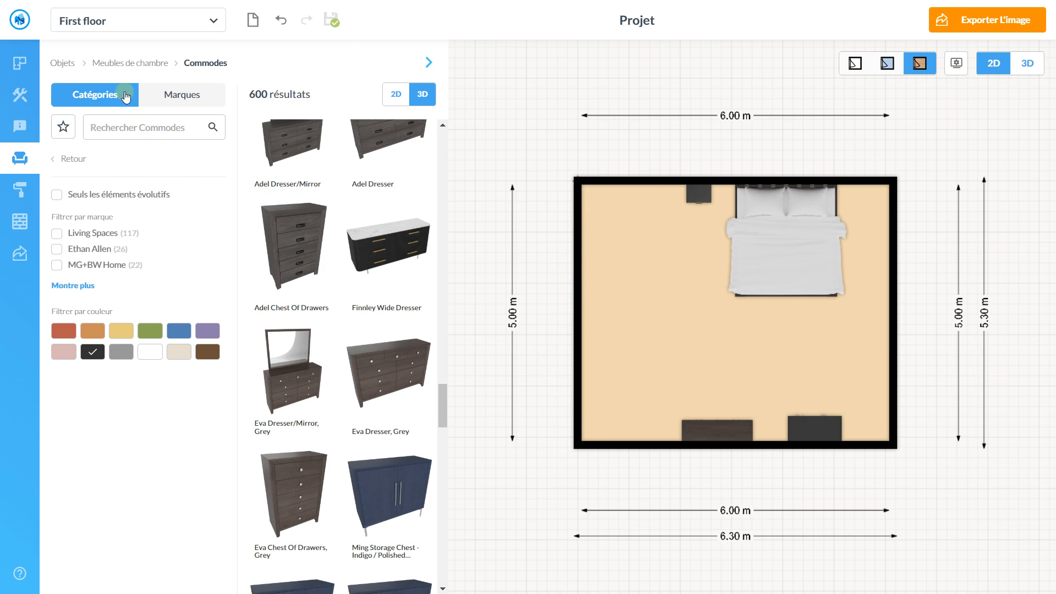
Step: Look through the black bathroom furniture (Meubles de salle de bains) and return to the bathroom subcategories
click(124, 64)
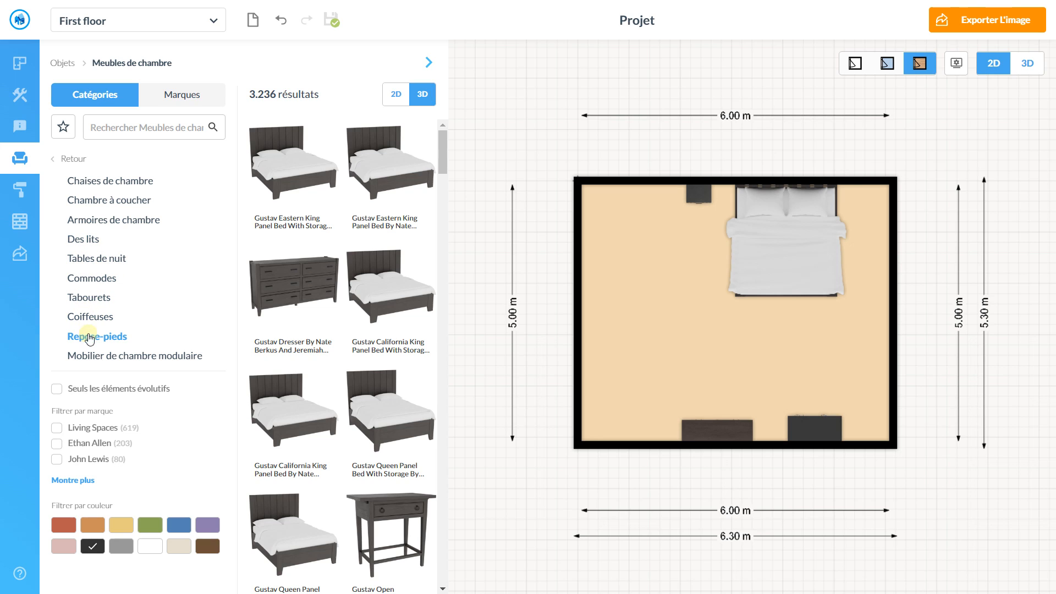
click(64, 63)
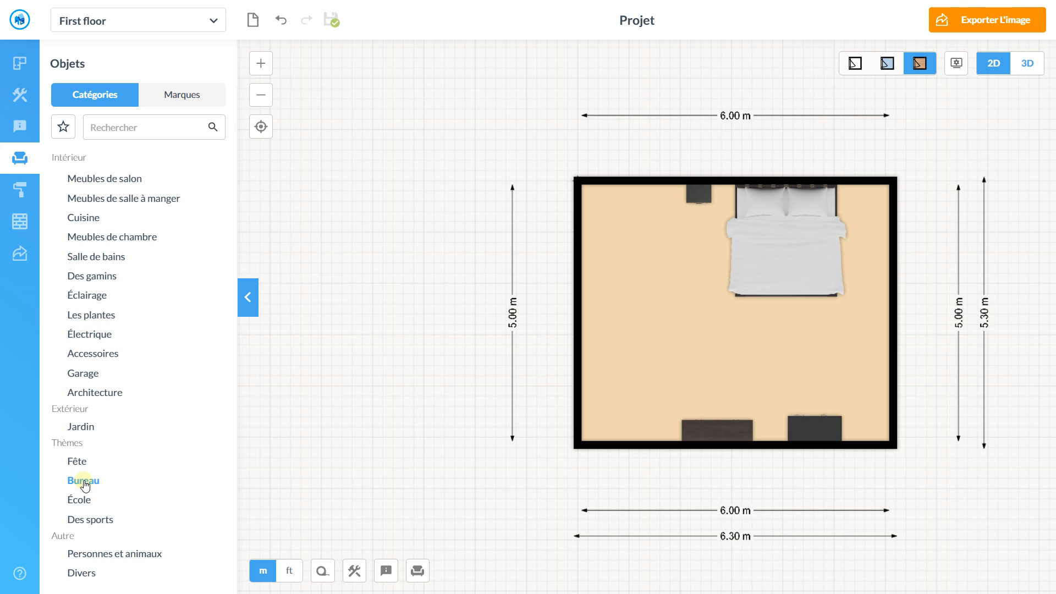
click(96, 260)
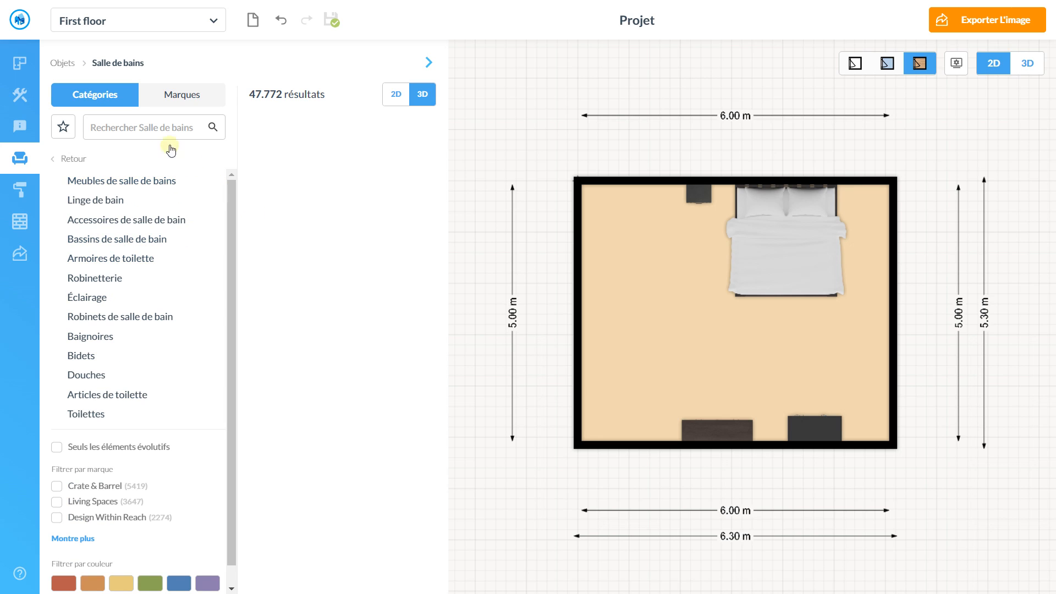
click(109, 184)
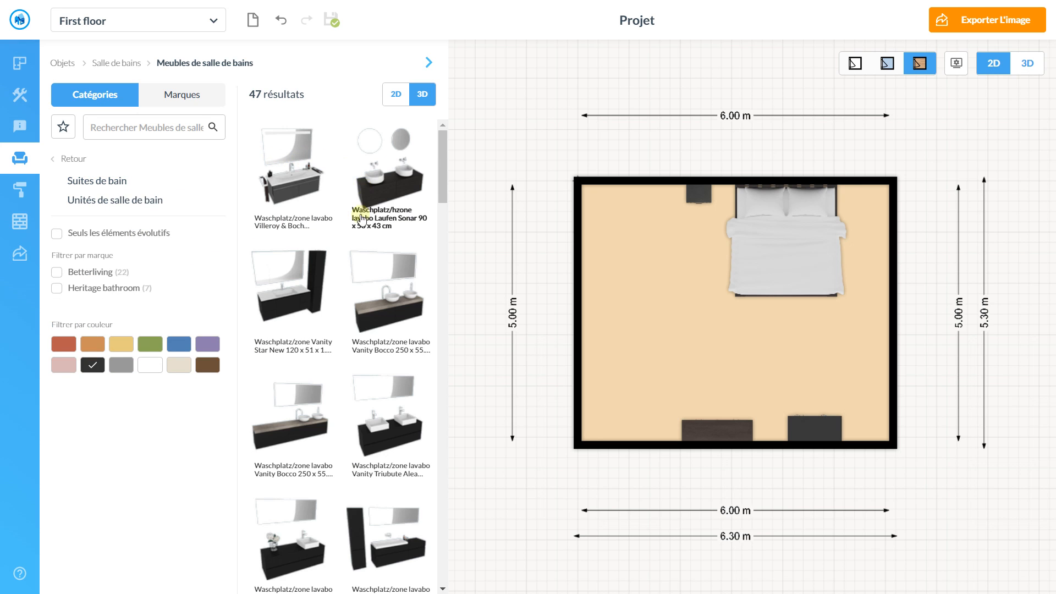
scroll(365, 275, down, 8)
scroll(366, 276, up, 8)
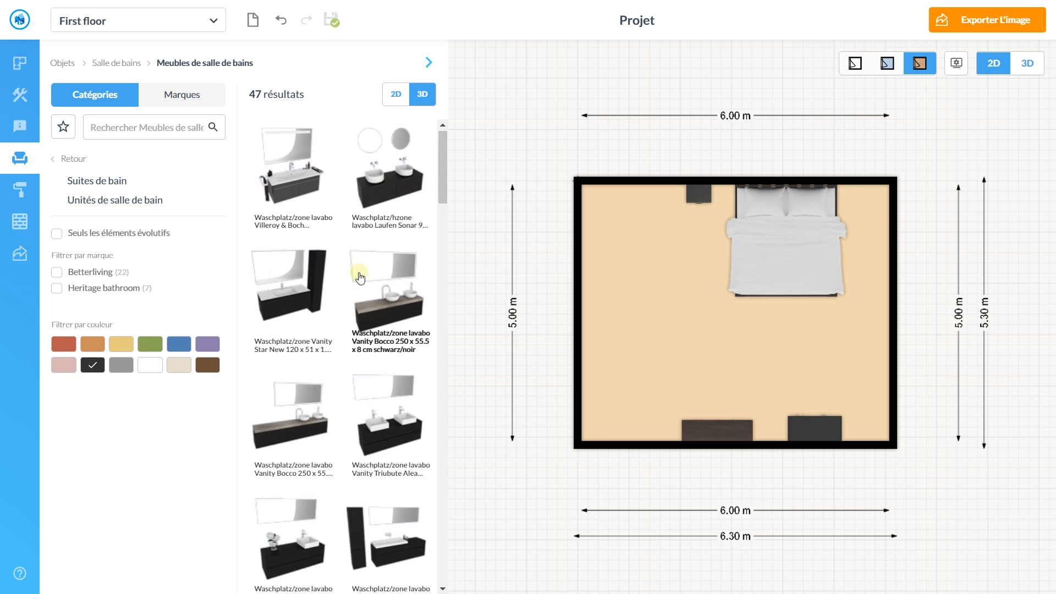
click(59, 162)
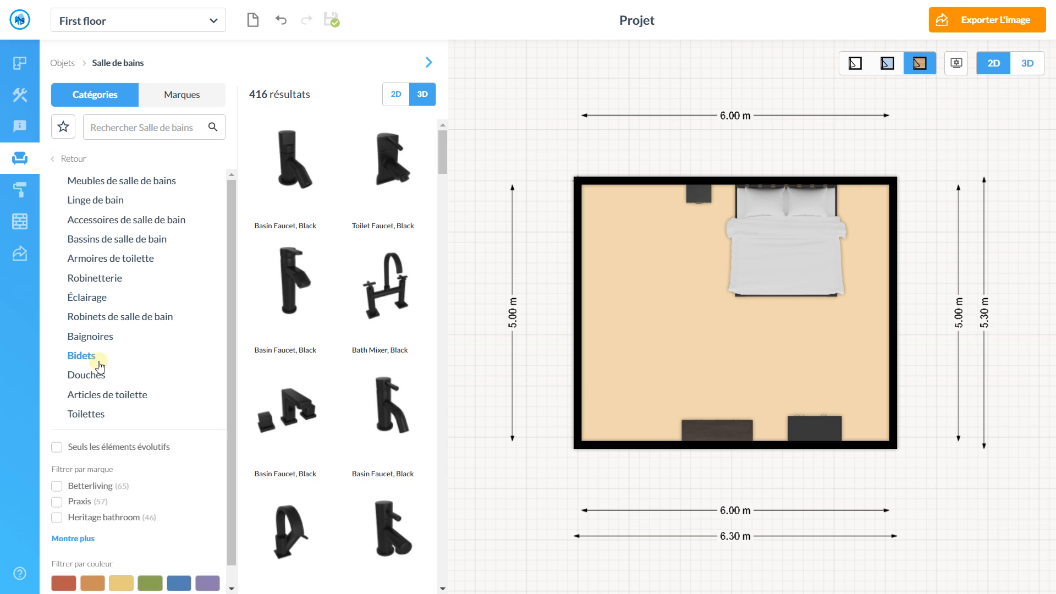
Step: Place the black Burlingame Executive Mid-Back office chair from the Bureau theme in the left half of the room
click(61, 63)
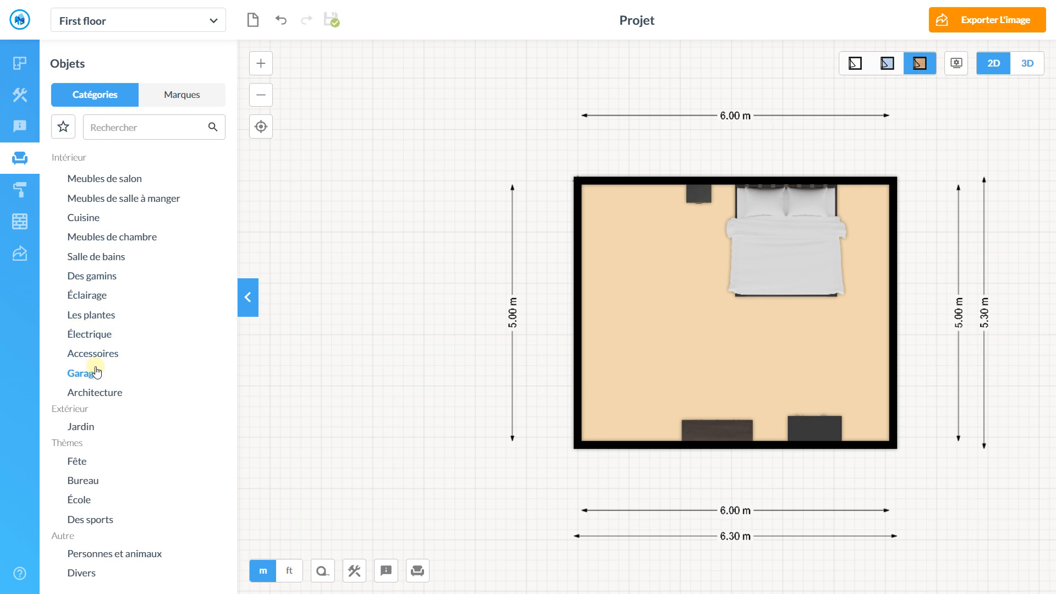
click(83, 481)
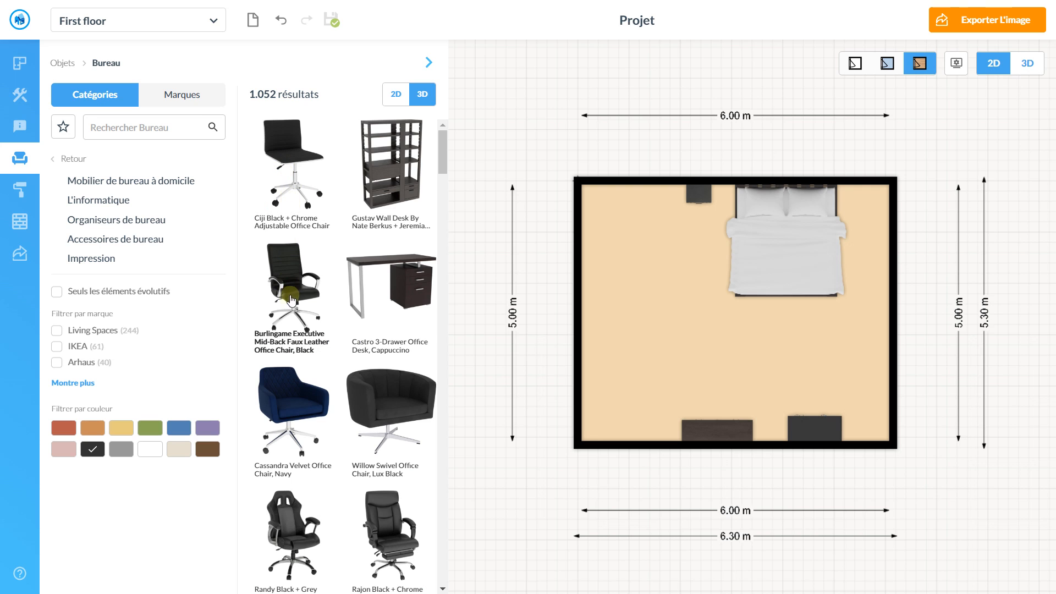
drag(352, 241, 655, 332)
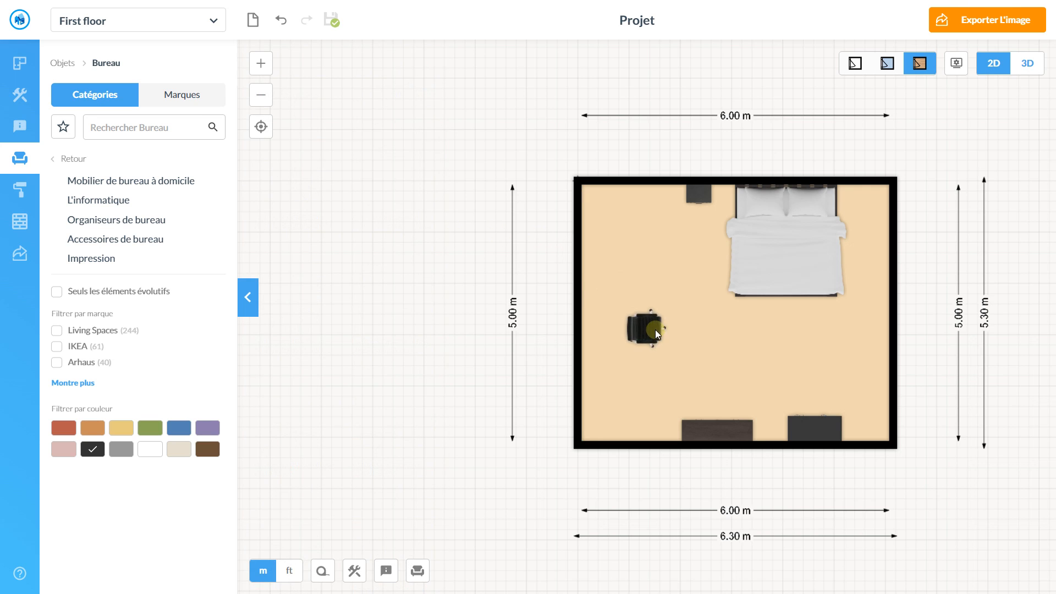
Step: Find the Luna Aged Walnut 59-Inch Rectangular Writing Desk among the home-office Bureaux and place it against the left wall, beside the office chair
mouse_move(155, 119)
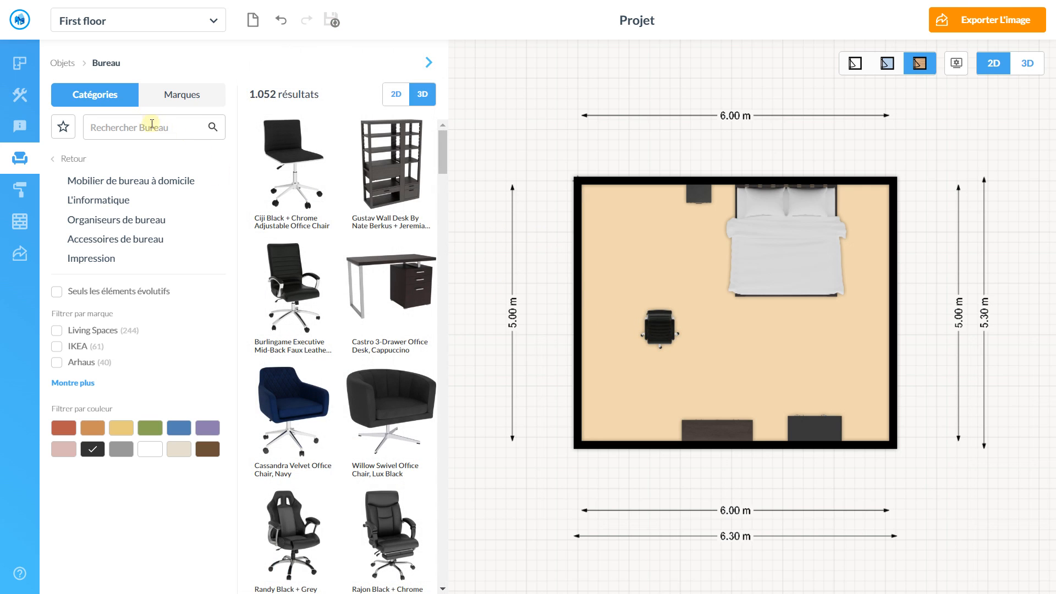
click(94, 181)
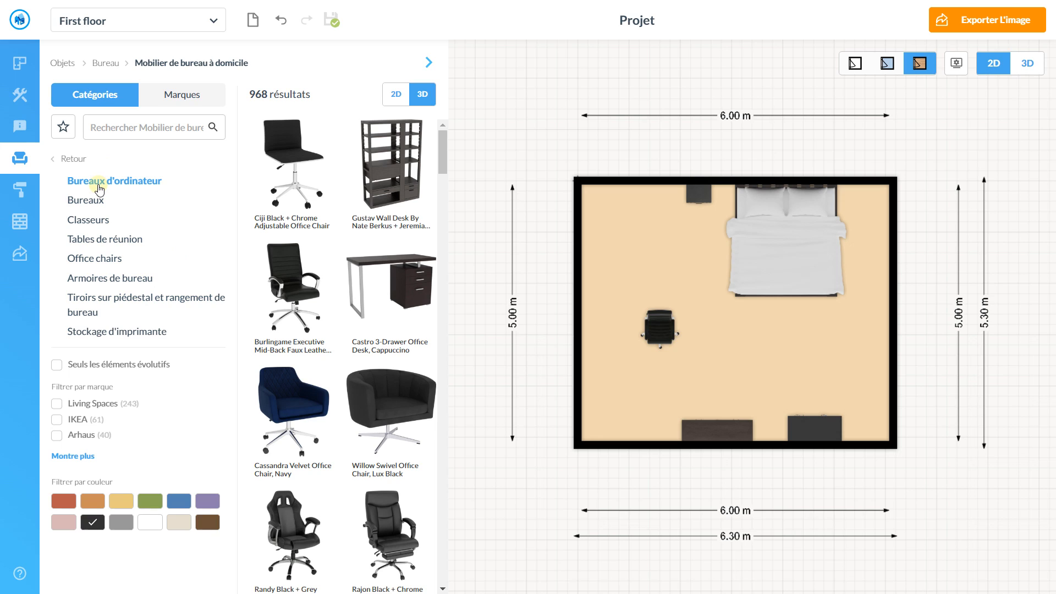
click(86, 200)
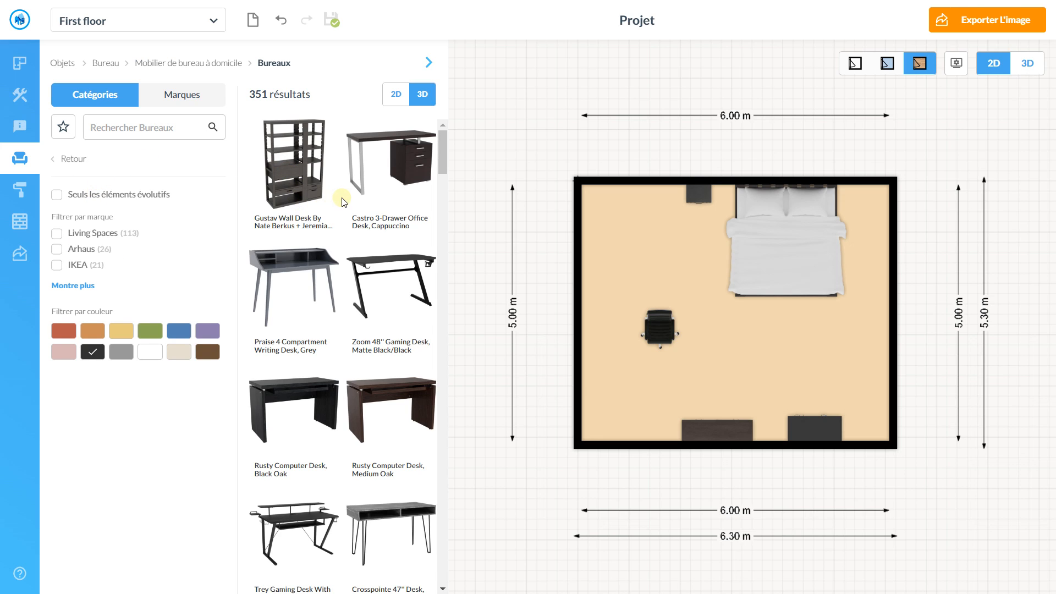
scroll(349, 209, down, 6)
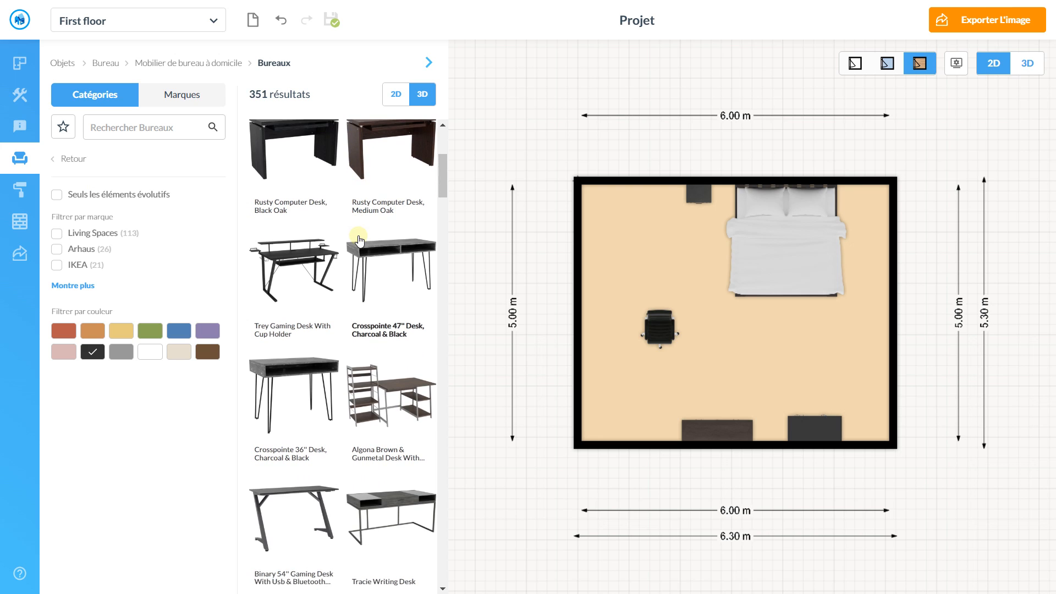
scroll(360, 245, down, 4)
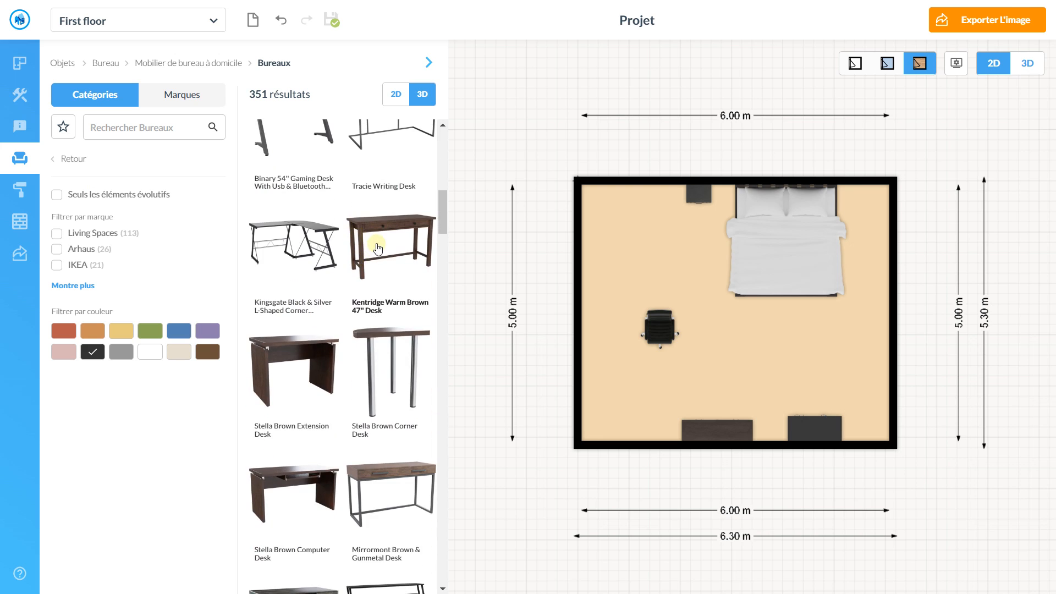
scroll(378, 249, down, 8)
scroll(377, 248, down, 8)
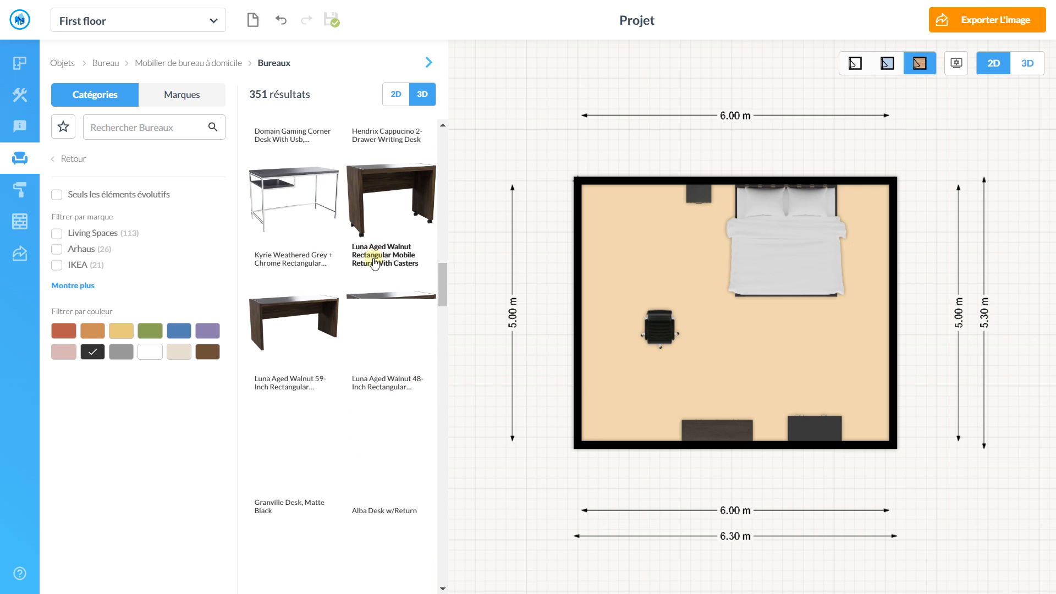
click(277, 331)
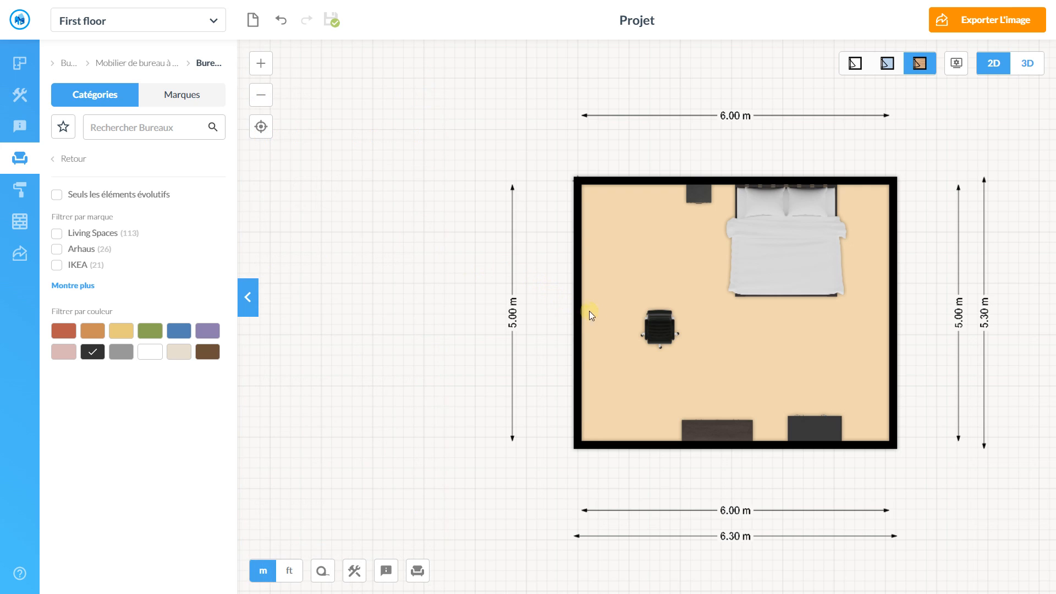
click(595, 327)
click(656, 329)
click(417, 255)
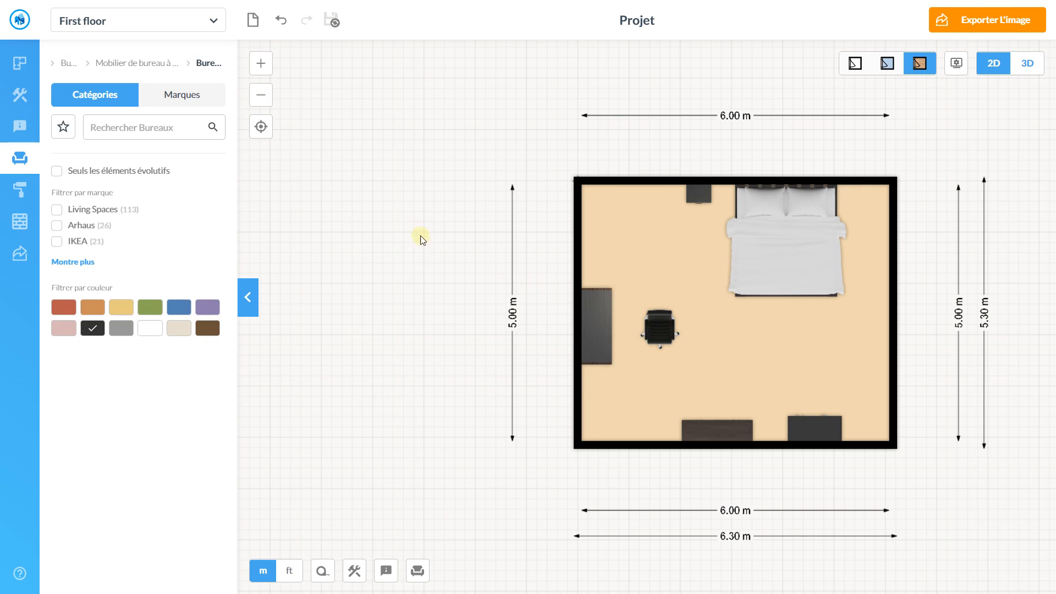
Step: Look through the Accessoires category of the object catalogue and its subcategories
mouse_move(102, 102)
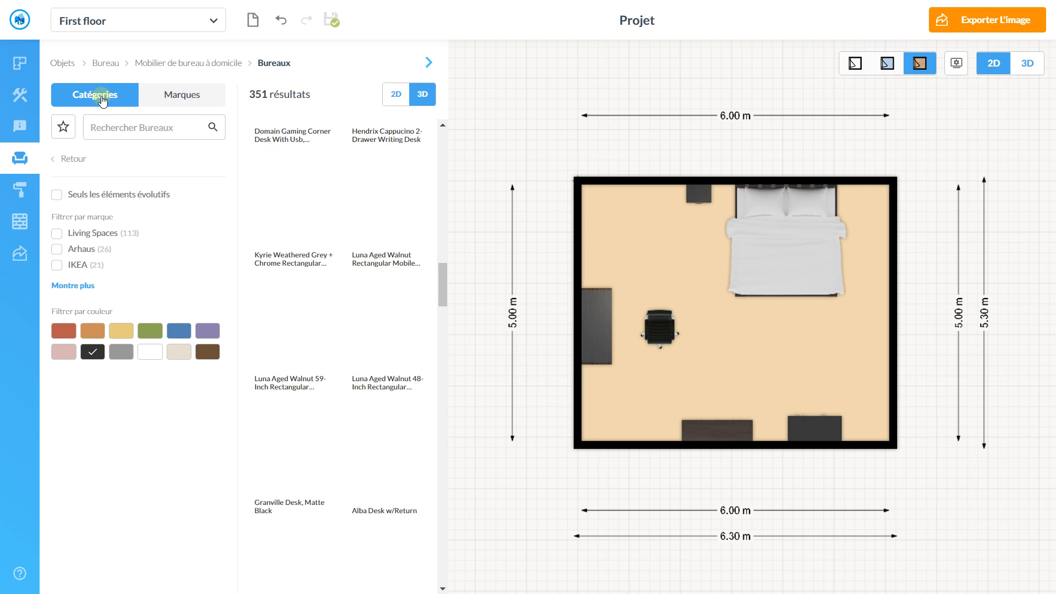
click(101, 65)
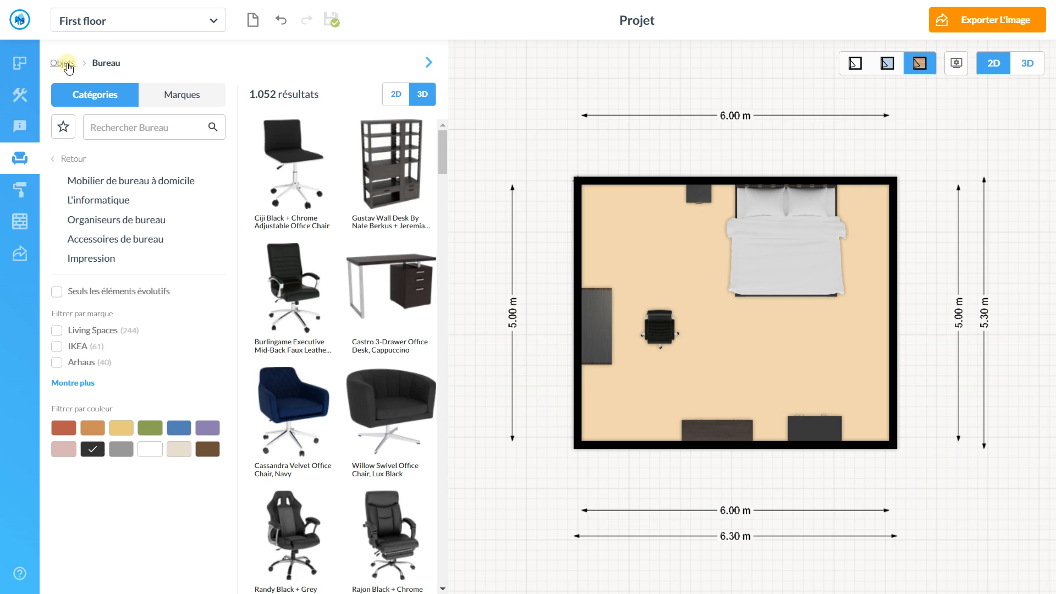
click(67, 65)
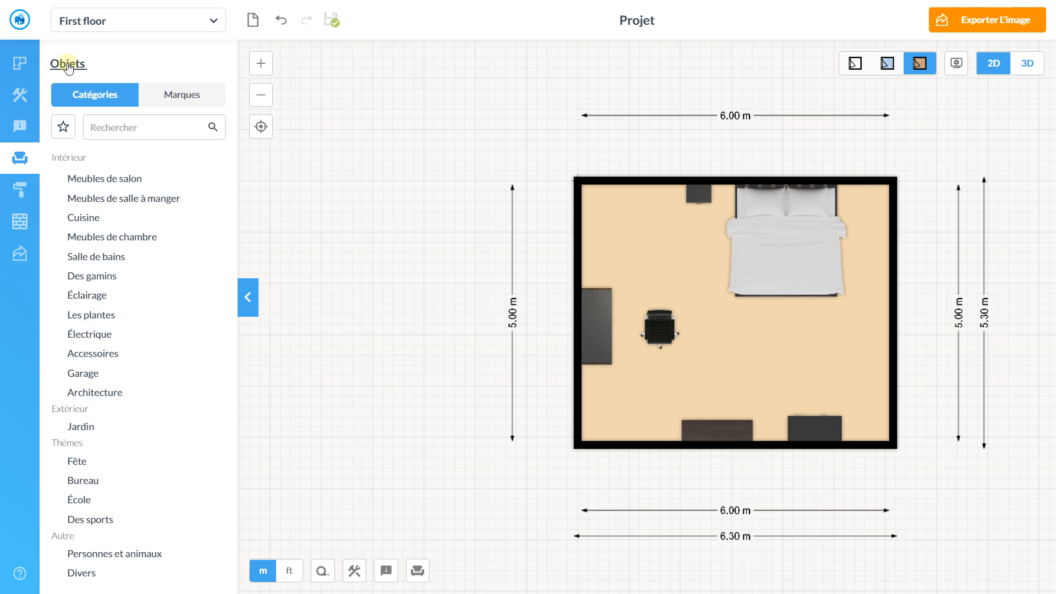
click(87, 353)
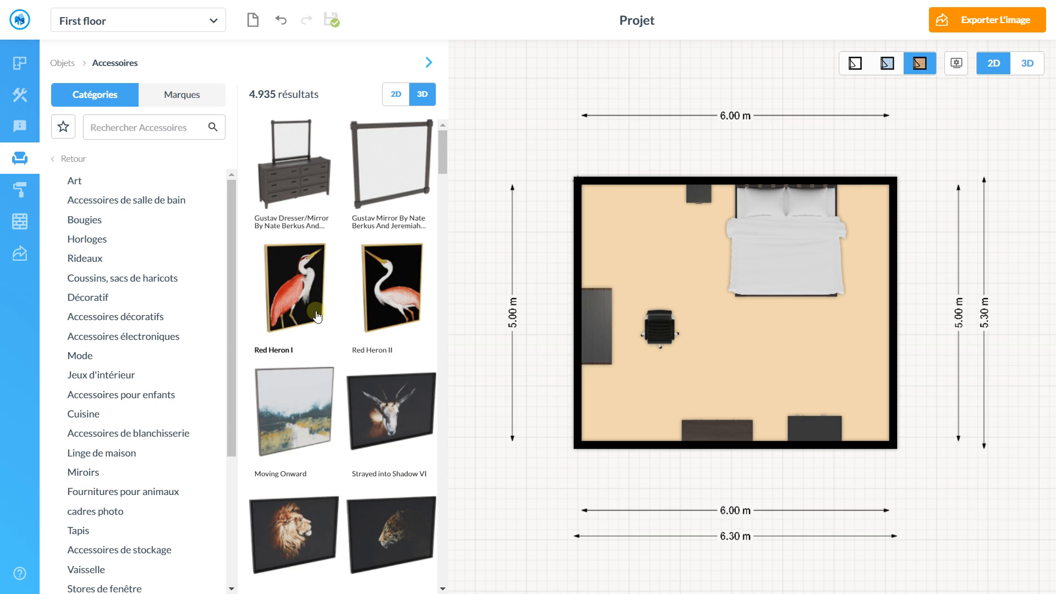
scroll(156, 306, down, 3)
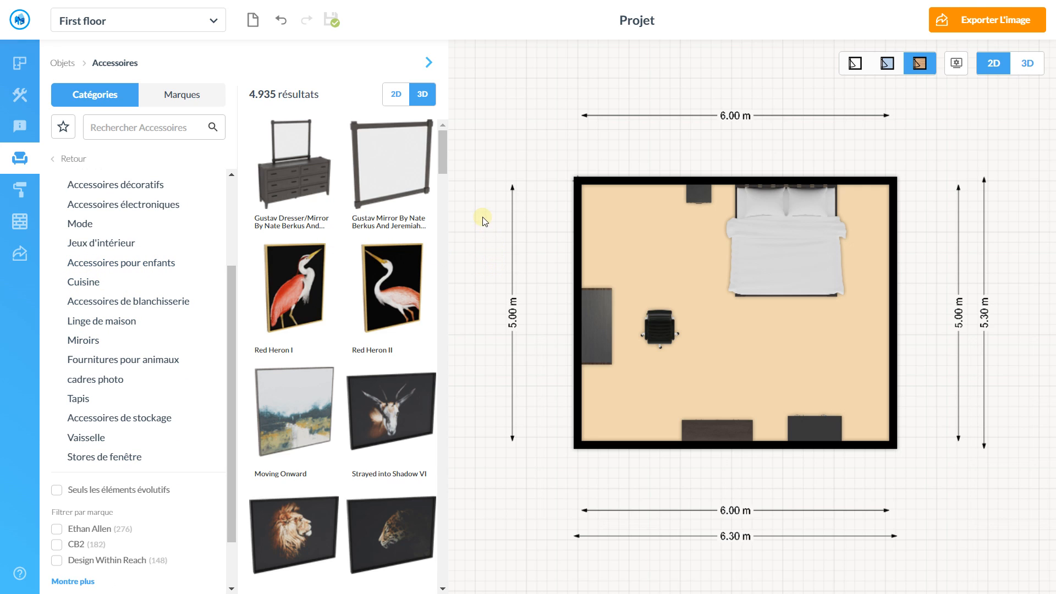
scroll(836, 371, up, 2)
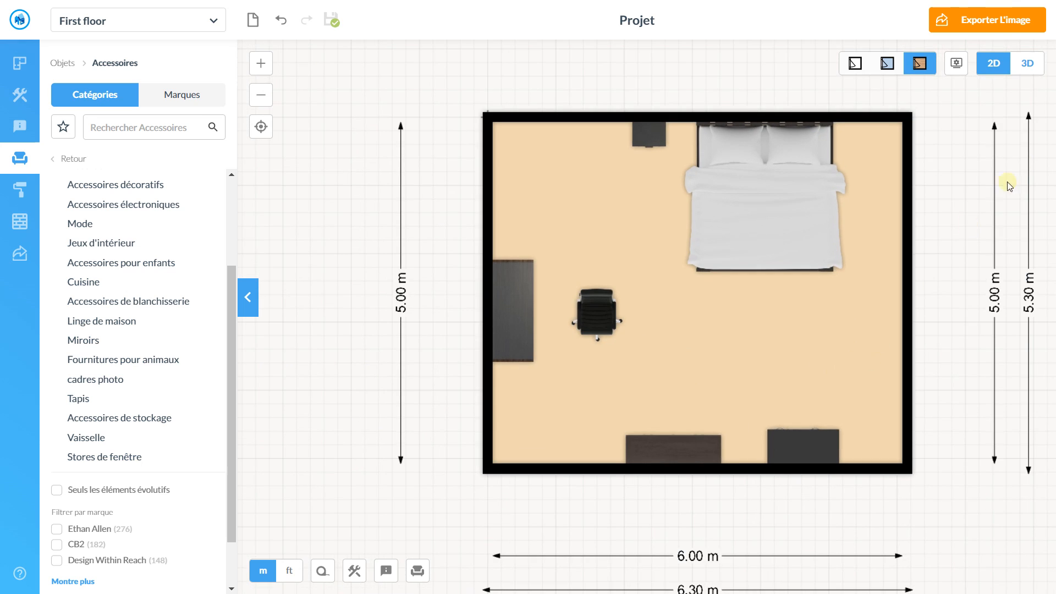
Step: Show the room in 3D, raise the camera height to about 1201 cm and centre the view on the plan
click(1023, 64)
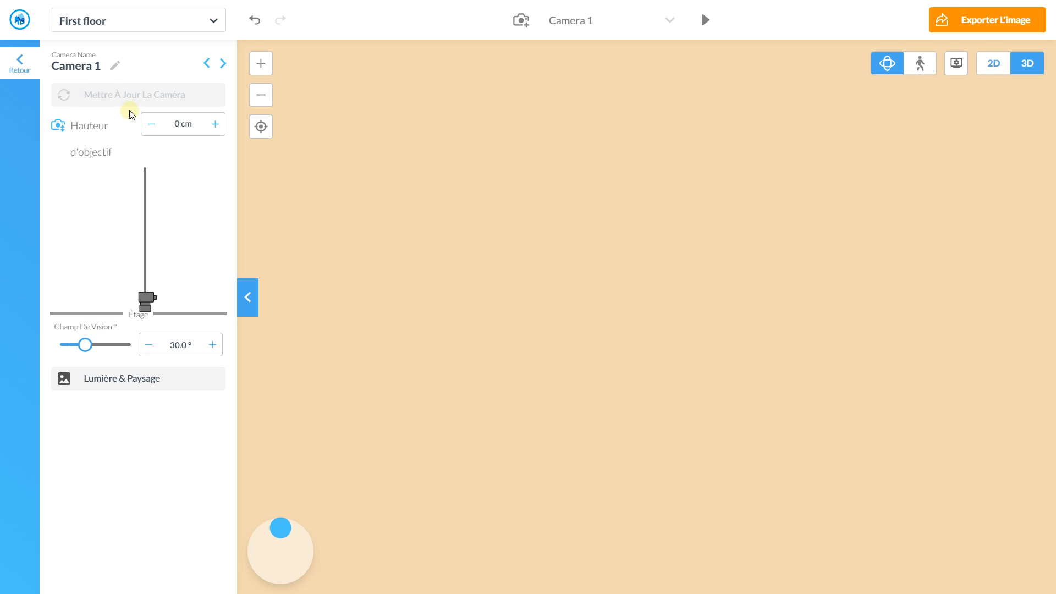
drag(146, 300, 146, 278)
click(258, 126)
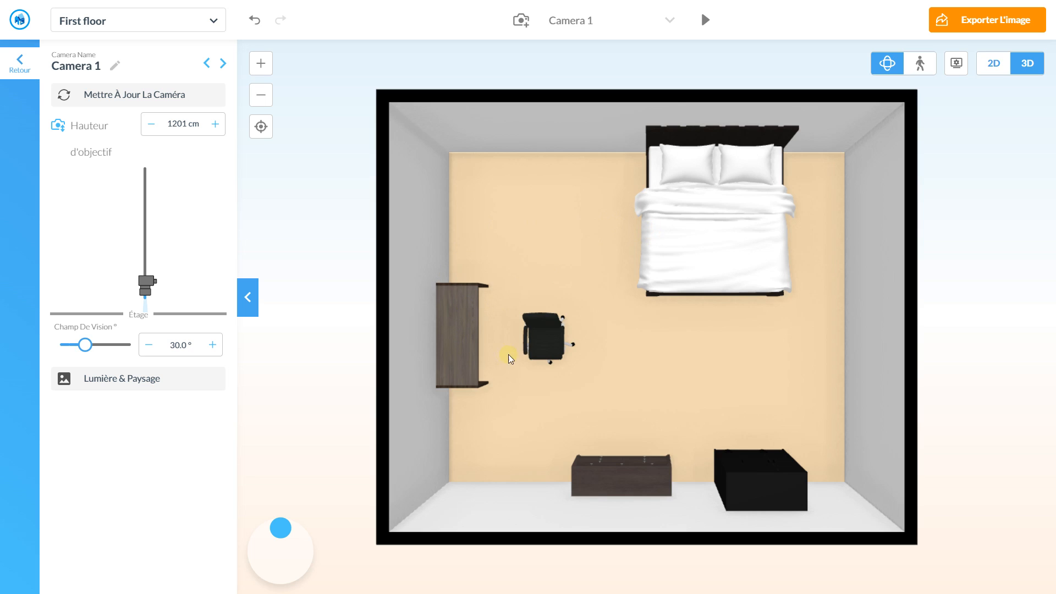
Step: Rotate the Burlingame office chair in the 3D view so that it faces the desk on the left wall
click(554, 346)
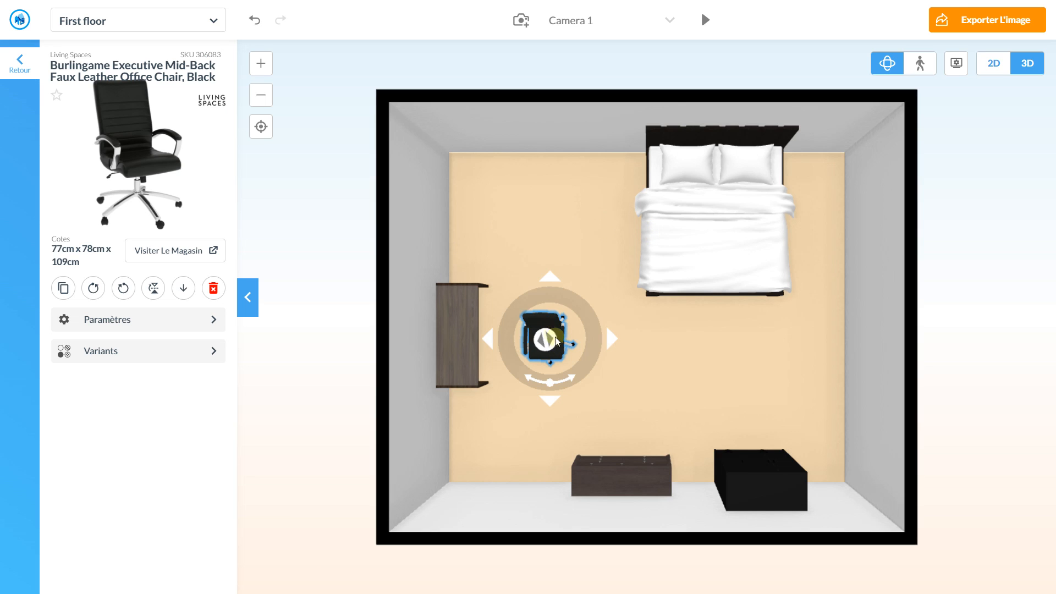
click(330, 251)
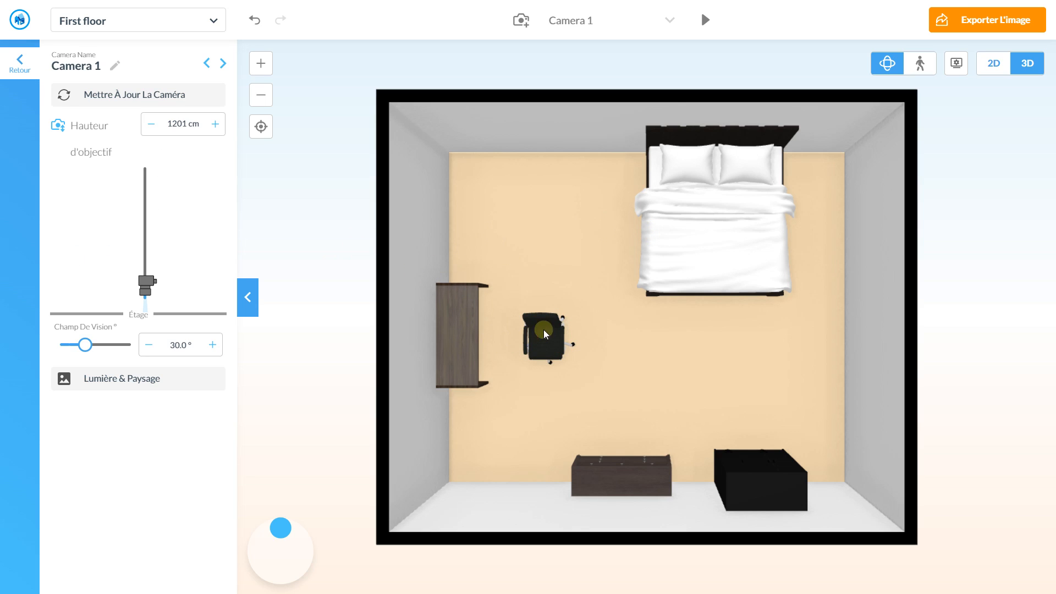
click(557, 345)
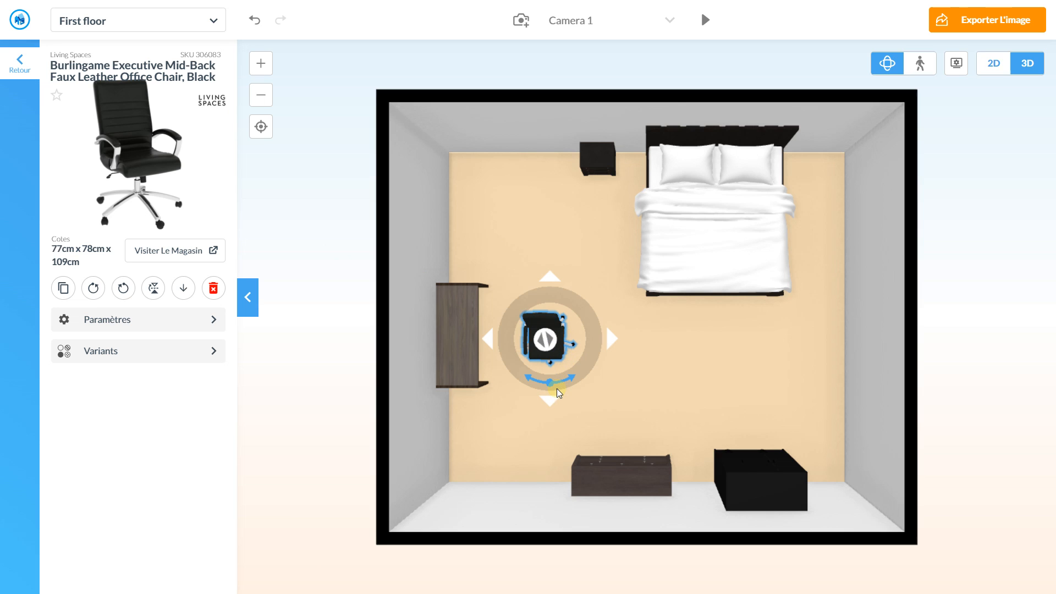
drag(548, 403, 495, 336)
click(122, 290)
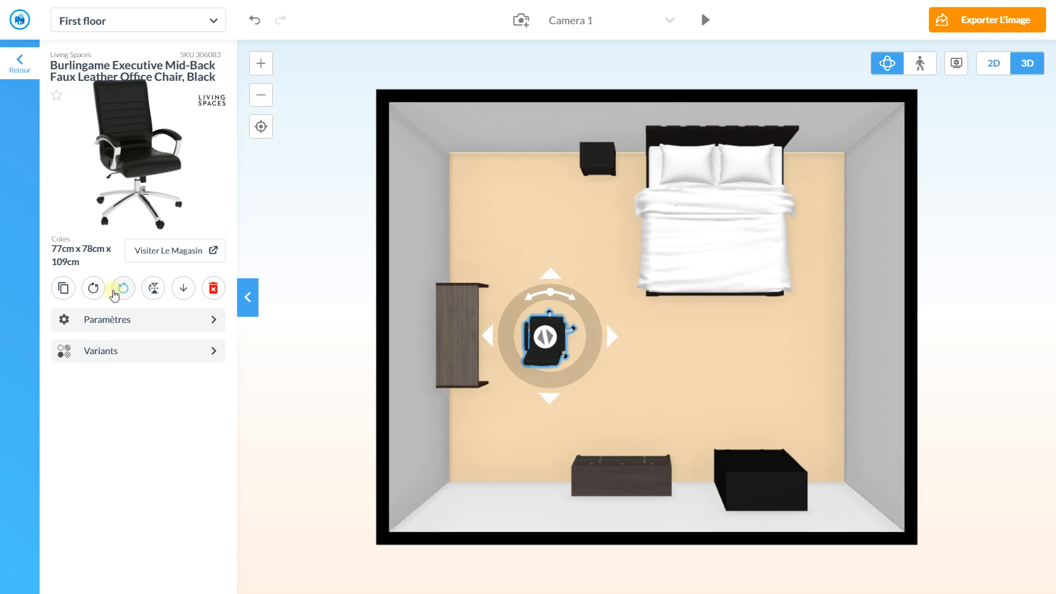
click(101, 295)
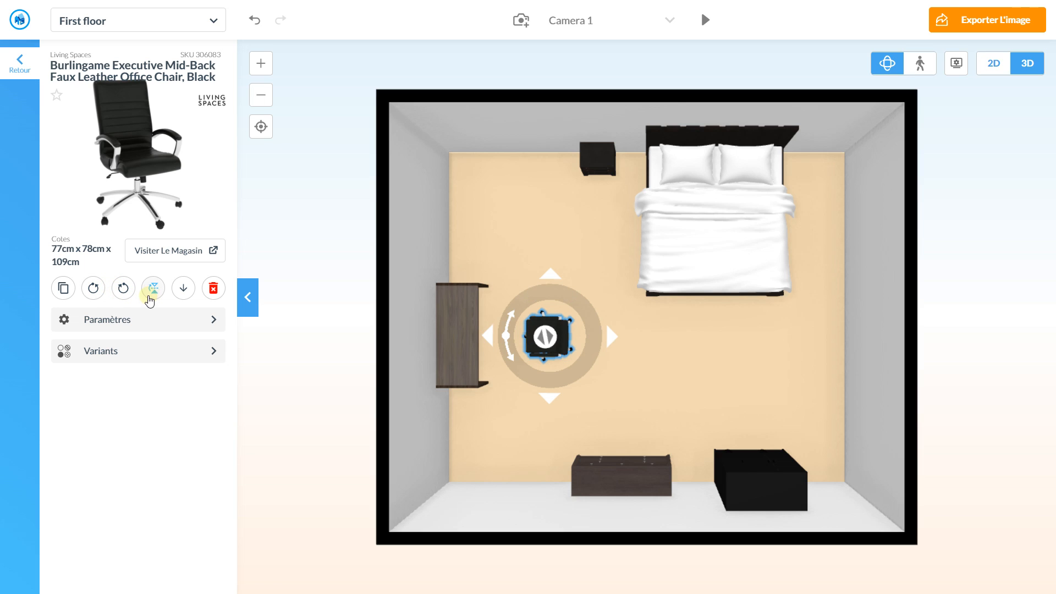
click(159, 294)
click(159, 294)
click(341, 264)
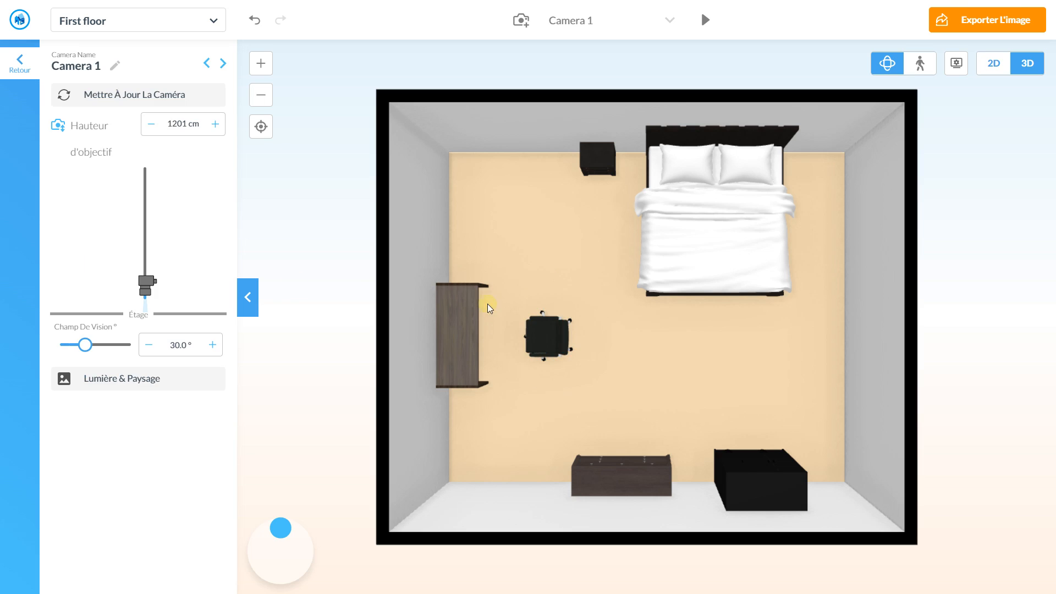
Step: Inspect the desk and look around the room in the first-person 3D view, finishing back in the 2D plan
click(458, 333)
mouse_move(471, 262)
mouse_down()
mouse_move(470, 179)
mouse_move(471, 249)
mouse_up()
click(919, 64)
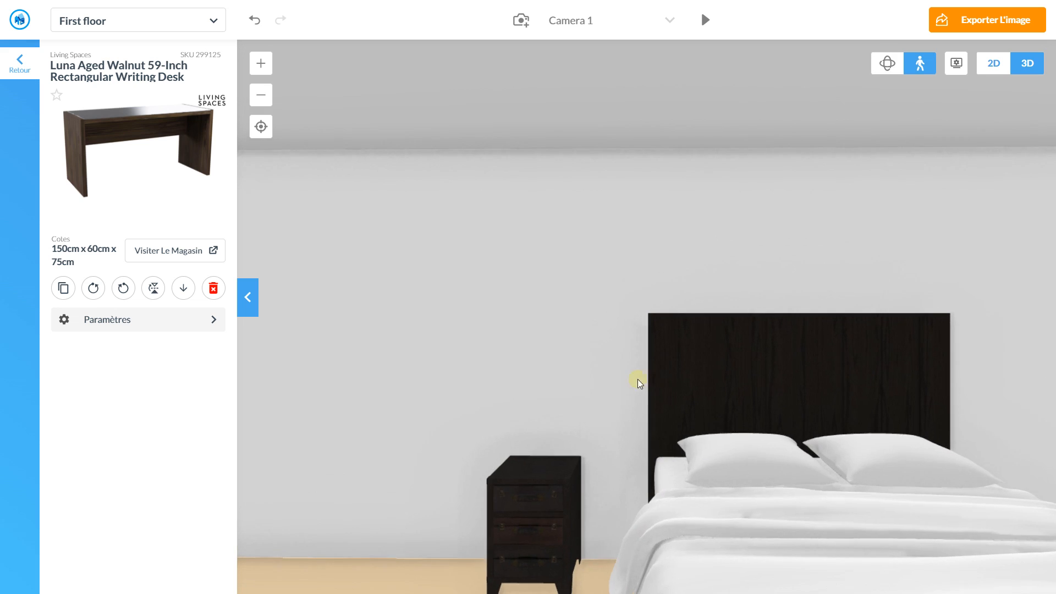
drag(640, 383, 667, 389)
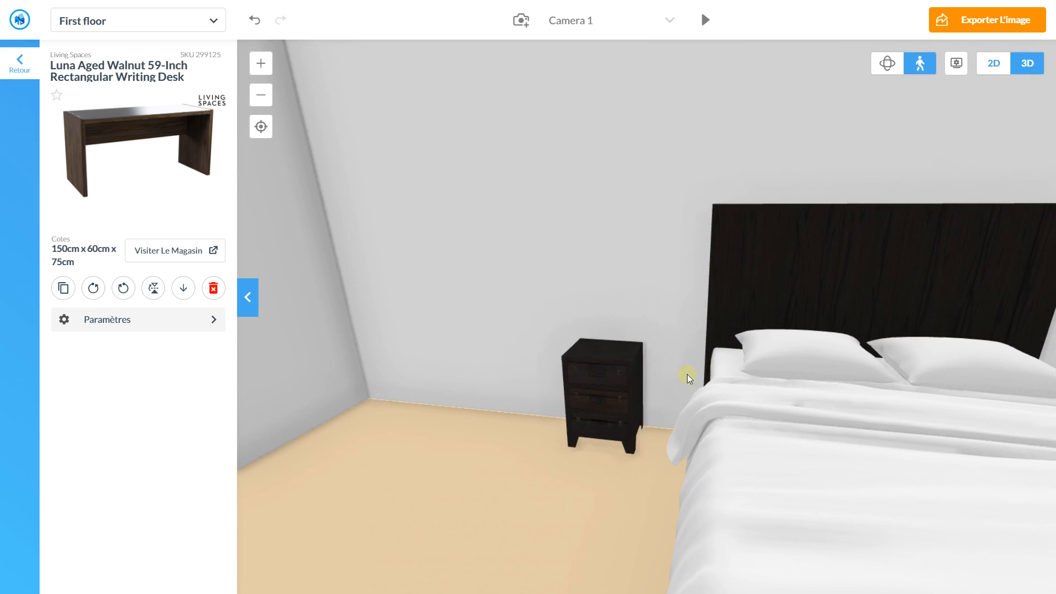
click(992, 64)
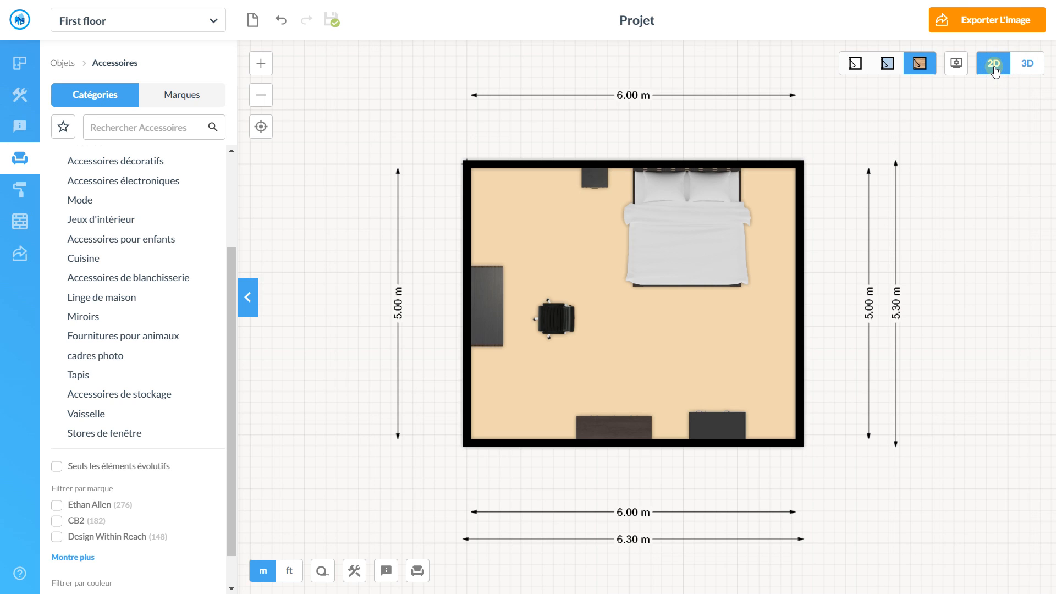
Step: Move the office chair closer to the desk, roughly level with the middle of the desk's long side
mouse_move(548, 323)
mouse_down()
mouse_move(532, 296)
mouse_move(539, 309)
mouse_up()
scroll(539, 309, up, 5)
scroll(539, 309, up, 2)
click(436, 285)
mouse_move(436, 285)
mouse_down()
mouse_move(403, 281)
mouse_move(486, 217)
mouse_move(454, 165)
mouse_move(412, 262)
mouse_move(418, 222)
mouse_move(747, 285)
mouse_move(475, 307)
mouse_move(434, 271)
mouse_move(417, 278)
mouse_up()
Step: Look over the accessories in the enlarged catalogue and return to the main list of object categories
click(94, 106)
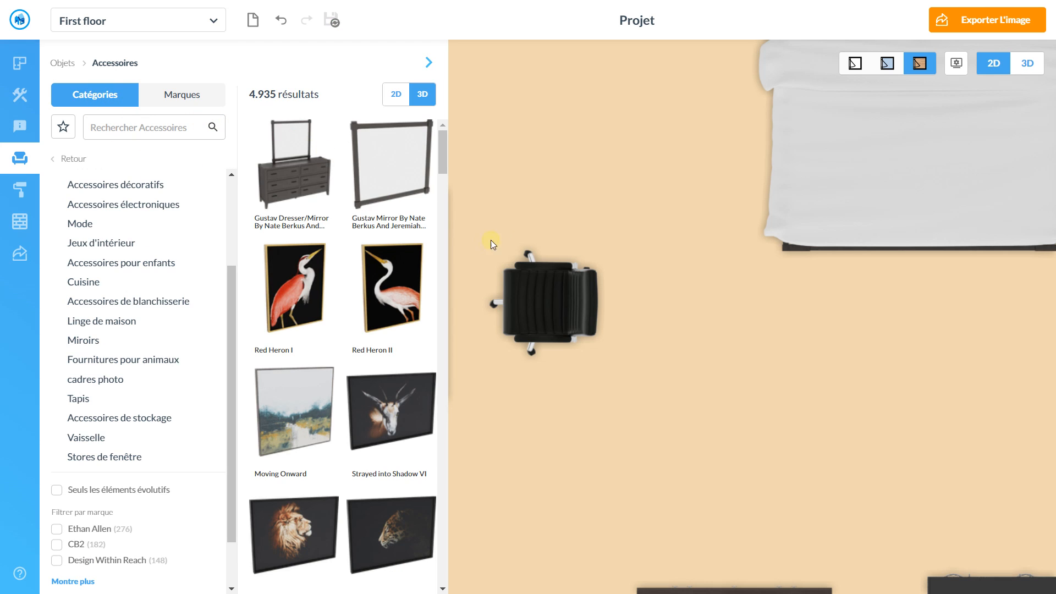
scroll(571, 241, down, 3)
click(429, 64)
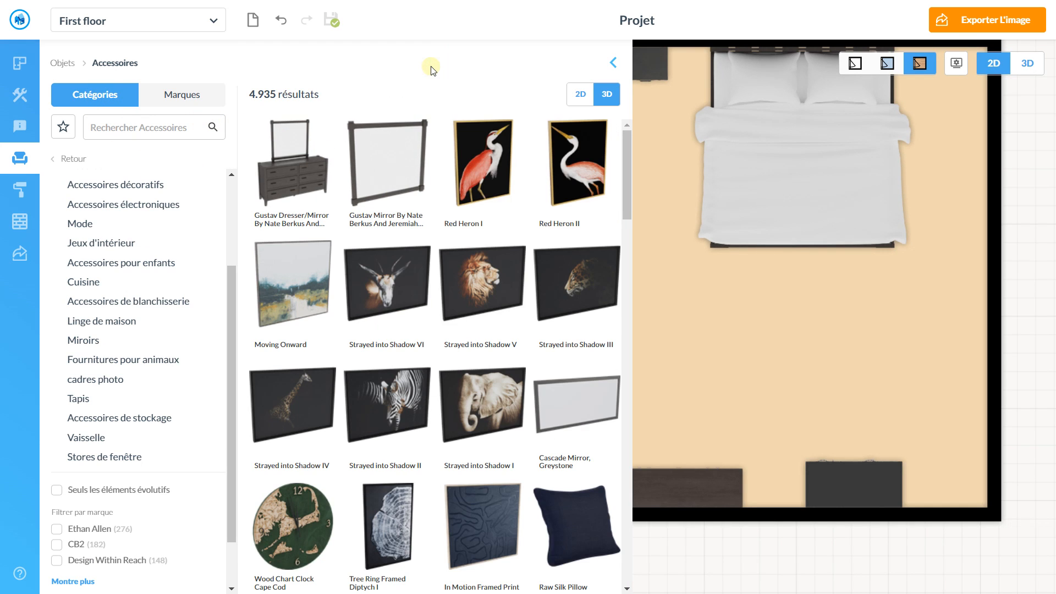
click(606, 67)
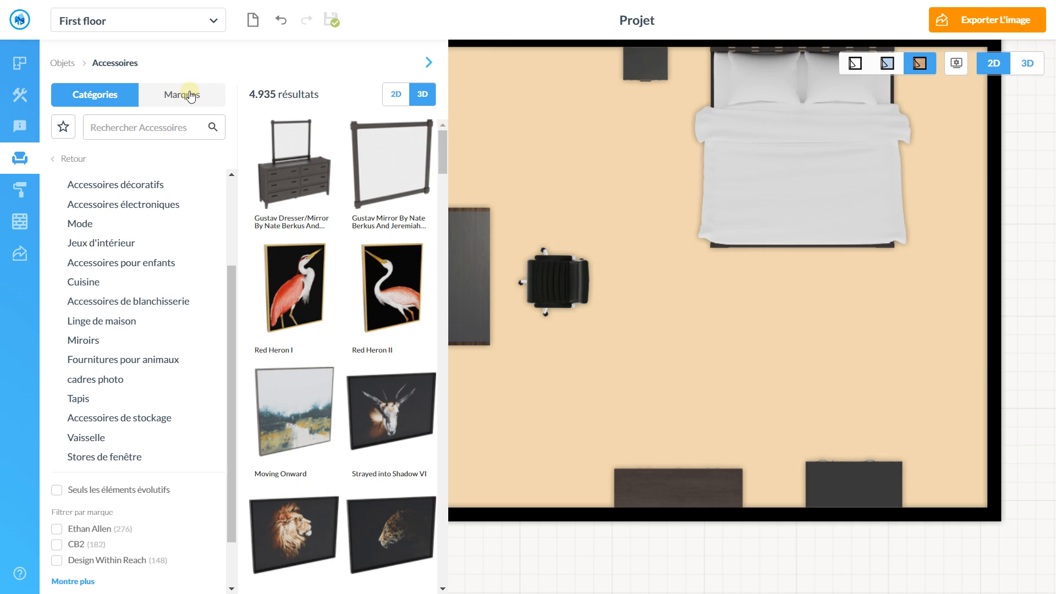
click(63, 62)
Step: Open the size and rotation parameters of the Luna writing desk on the left wall
click(455, 238)
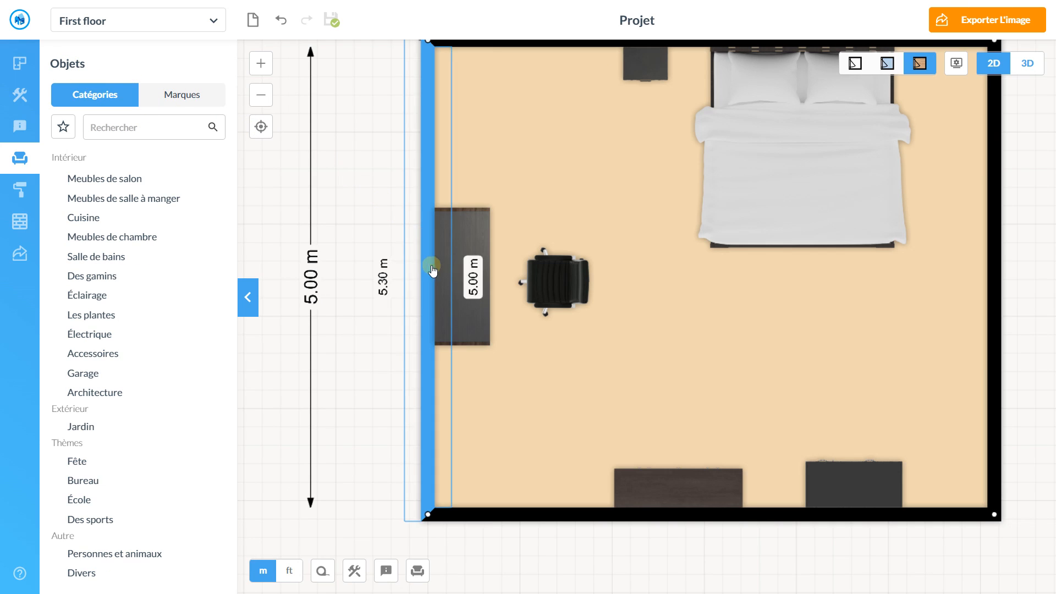
click(456, 261)
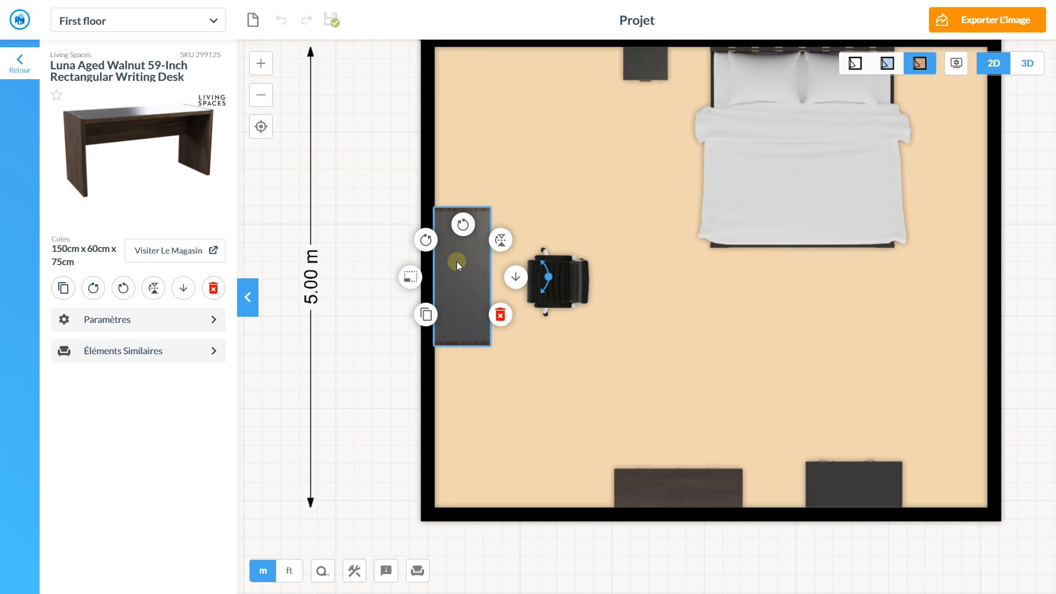
click(121, 319)
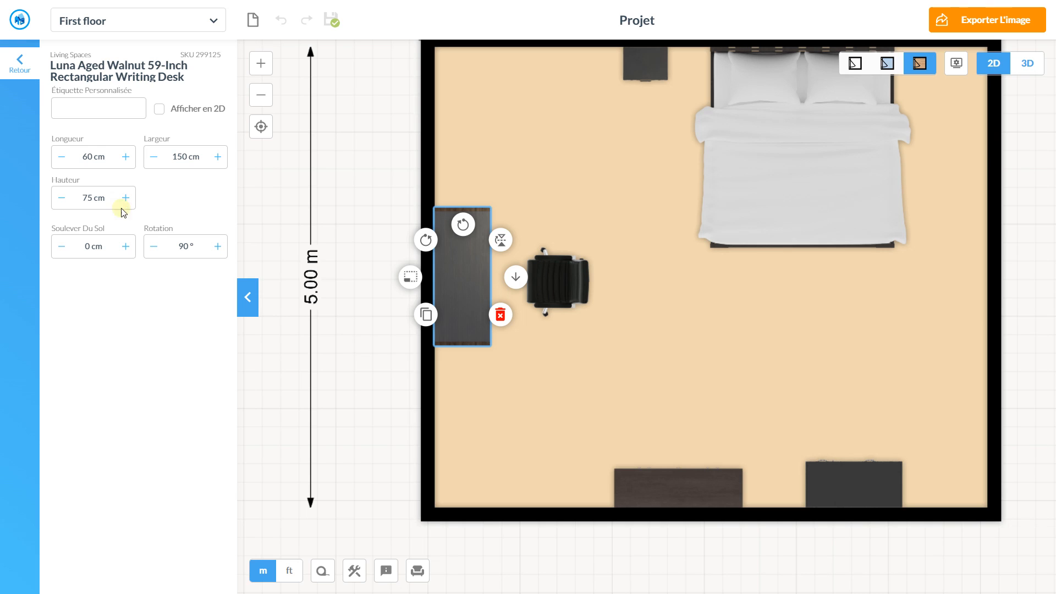
Step: Try other lengths for the writing desk and bring its length back to 60 cm
click(125, 157)
click(125, 157)
click(125, 157)
click(125, 157)
click(58, 160)
click(57, 161)
click(58, 160)
click(58, 161)
click(58, 160)
click(57, 160)
click(58, 160)
click(58, 161)
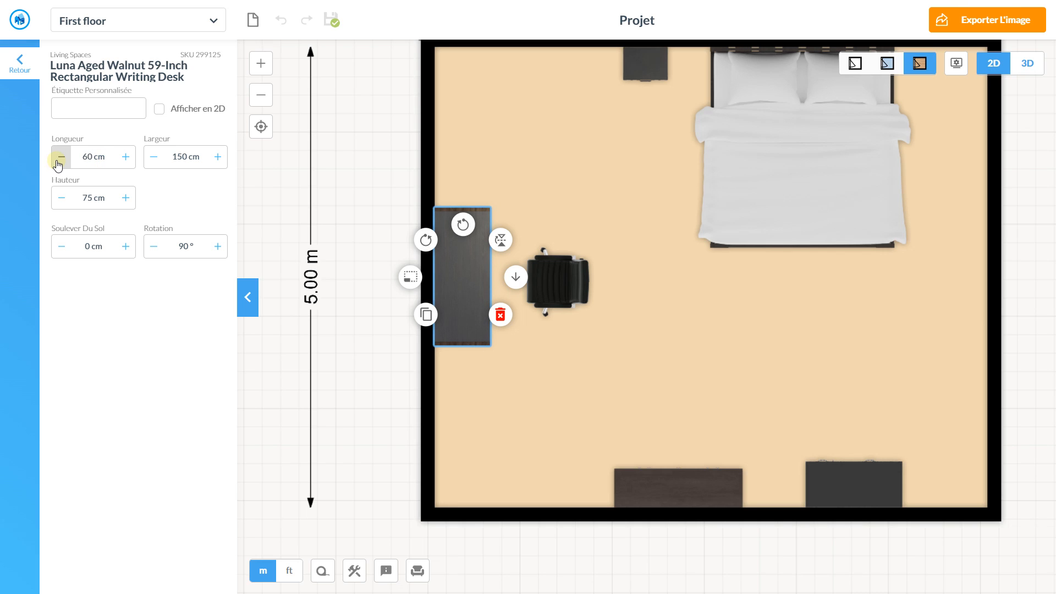
Step: Set the writing desk's width to 180 cm
click(215, 157)
click(215, 158)
click(215, 157)
click(215, 157)
click(215, 158)
click(215, 157)
click(215, 157)
click(215, 157)
click(215, 157)
click(215, 157)
click(215, 158)
click(215, 158)
click(215, 158)
click(215, 158)
click(215, 157)
click(215, 157)
click(215, 157)
click(215, 157)
click(215, 157)
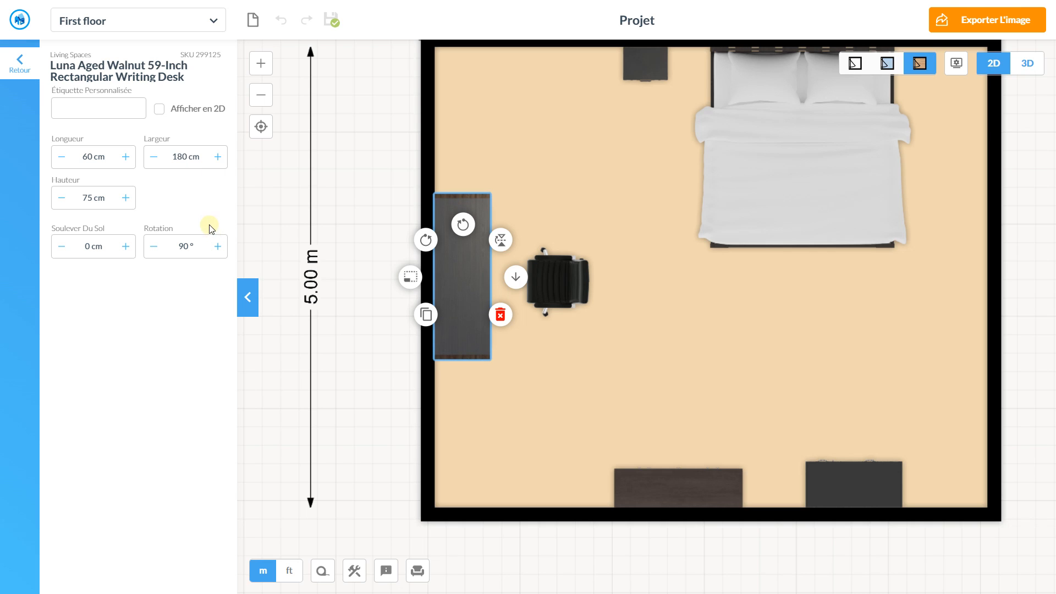
click(215, 157)
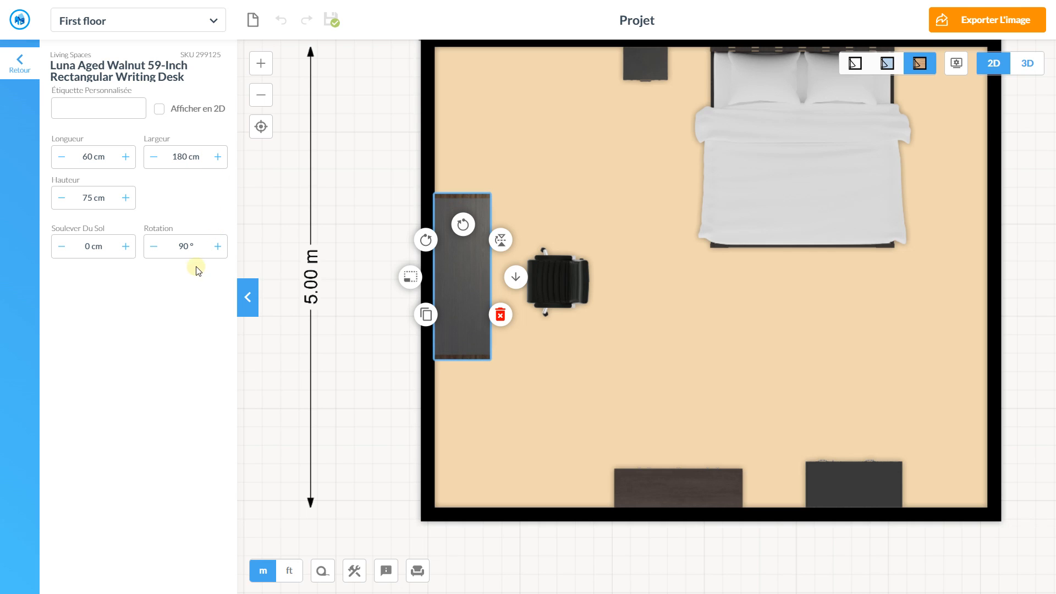
Step: Increase the writing desk's height to 78 cm and deselect the desk
click(129, 198)
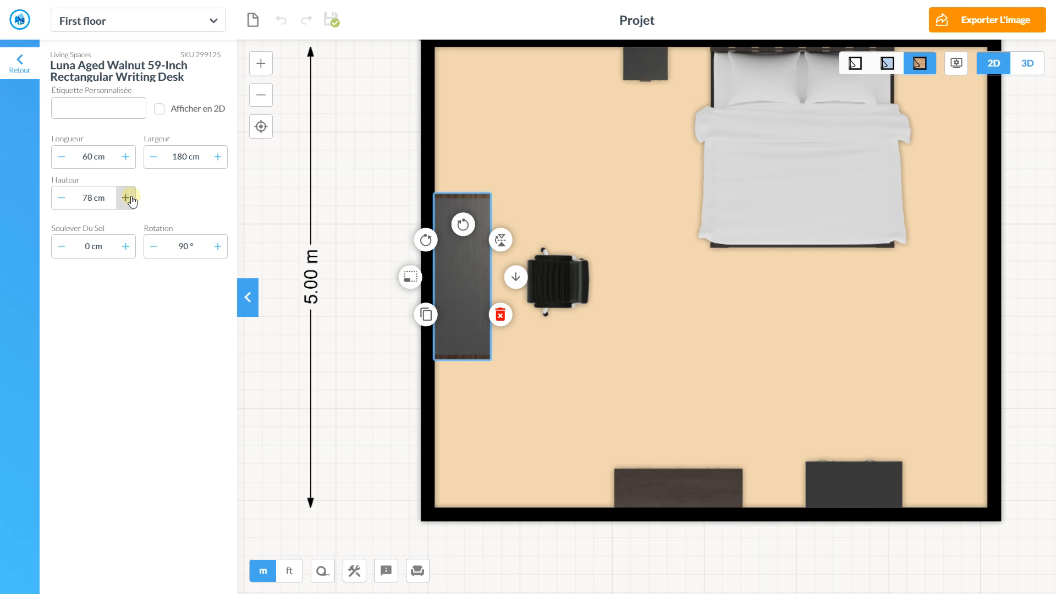
click(130, 199)
click(368, 220)
Step: Set the Gustav California king bed's width to 240 cm and return to the main list of object categories
click(748, 209)
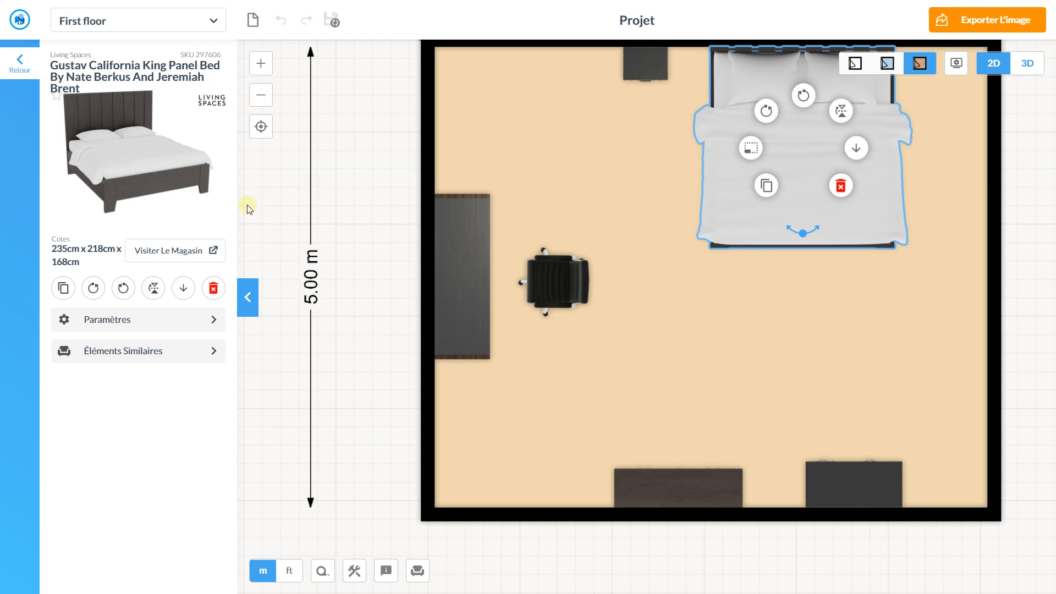
click(154, 316)
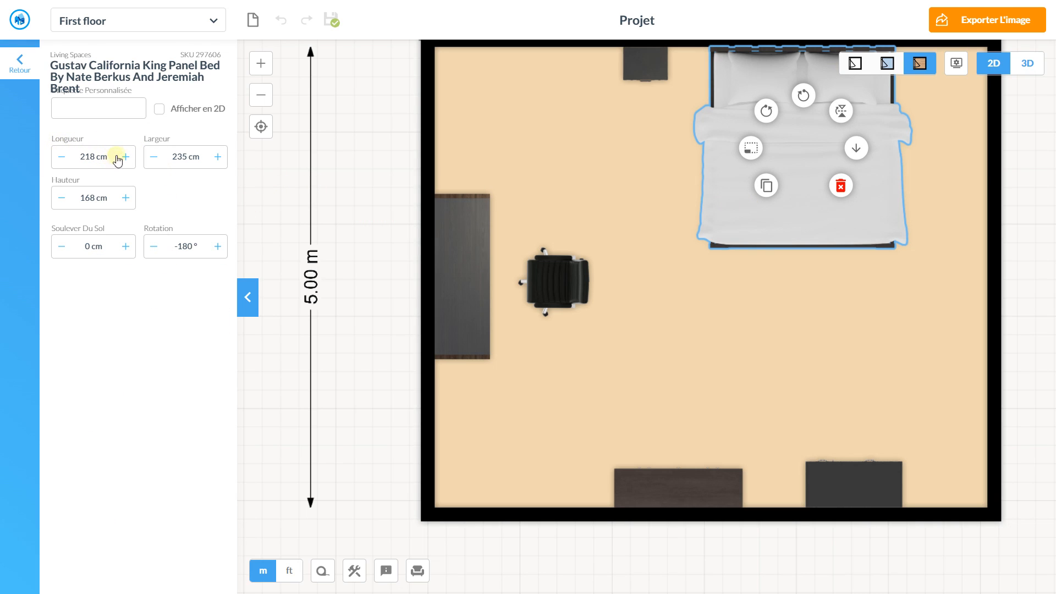
click(218, 156)
click(218, 156)
click(217, 157)
click(218, 157)
click(218, 156)
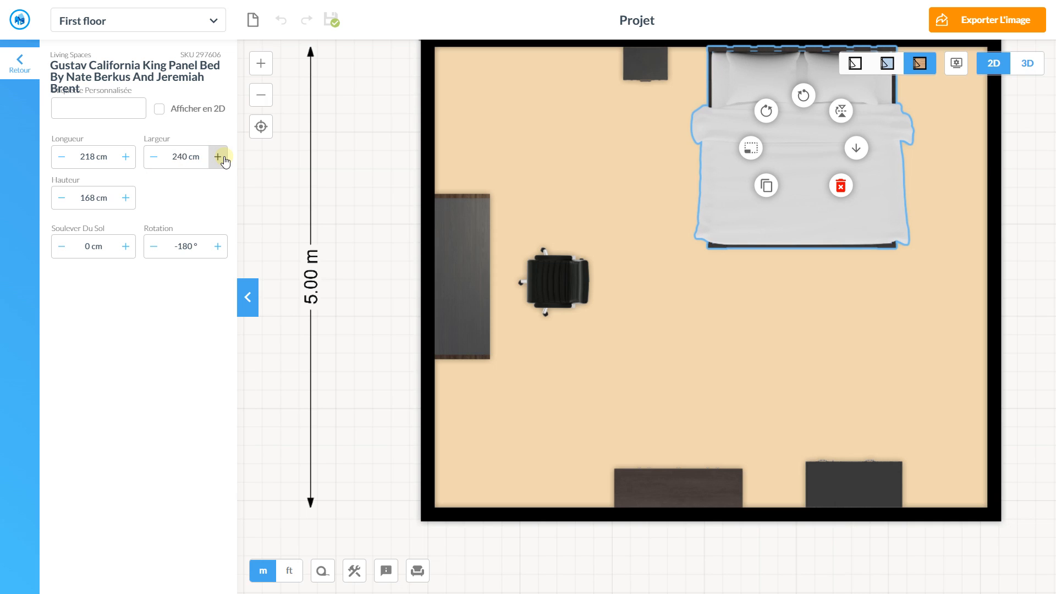
click(27, 72)
click(22, 76)
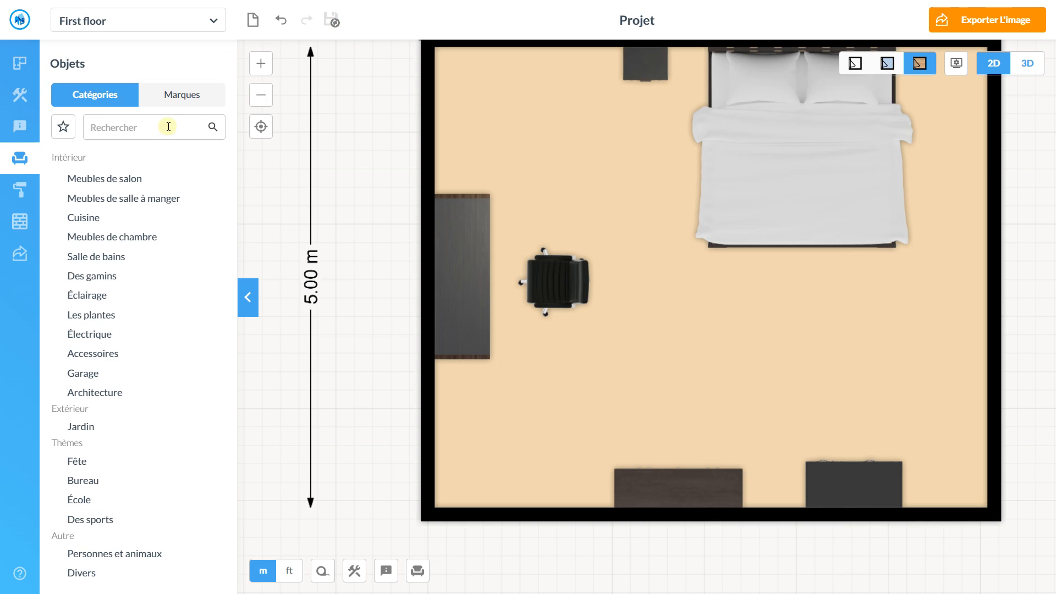
scroll(614, 282, up, 1)
scroll(614, 281, down, 4)
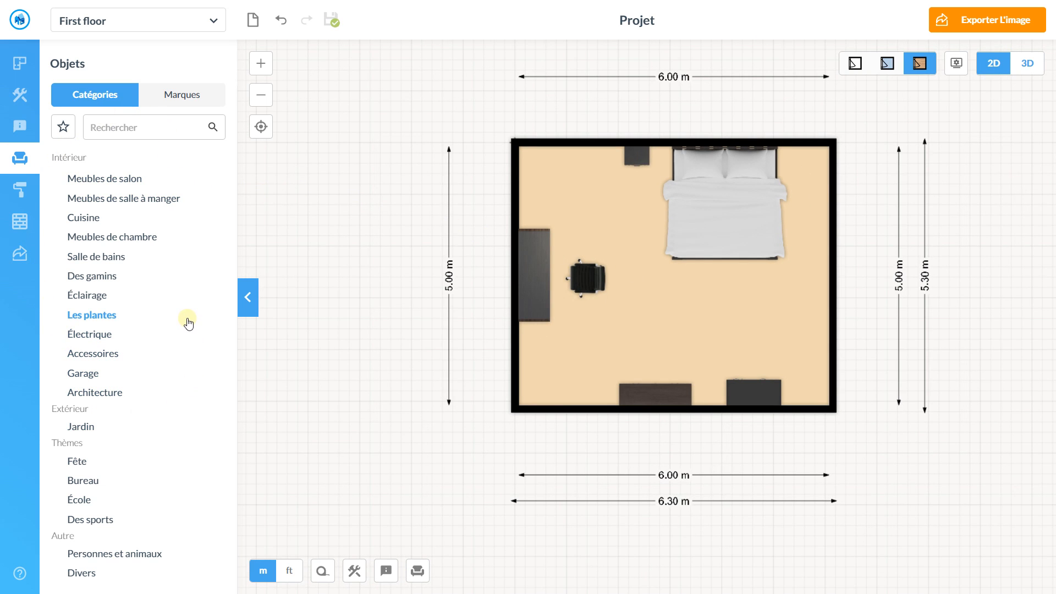
drag(413, 177, 368, 187)
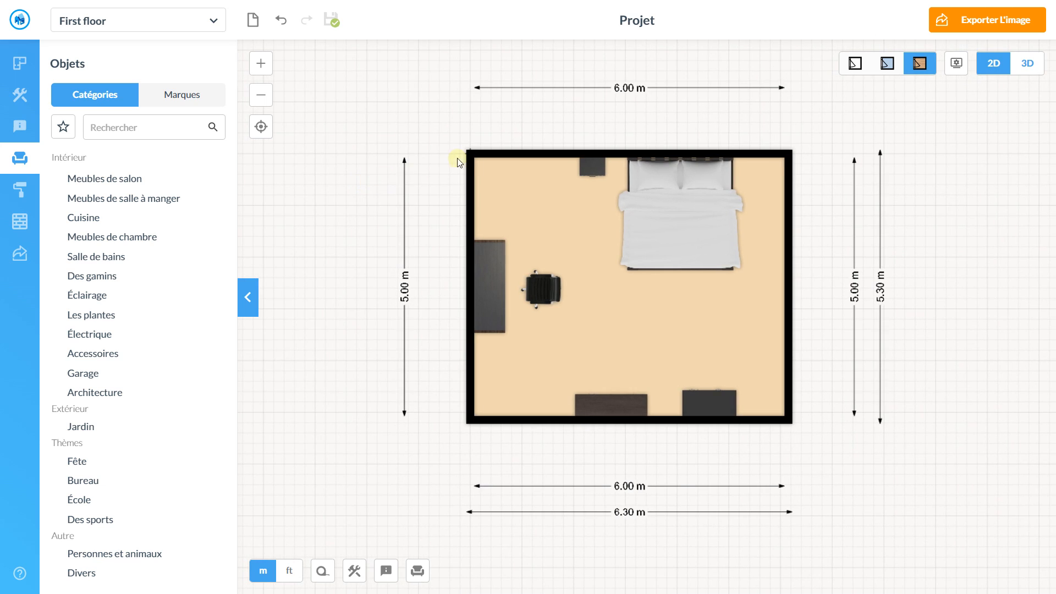